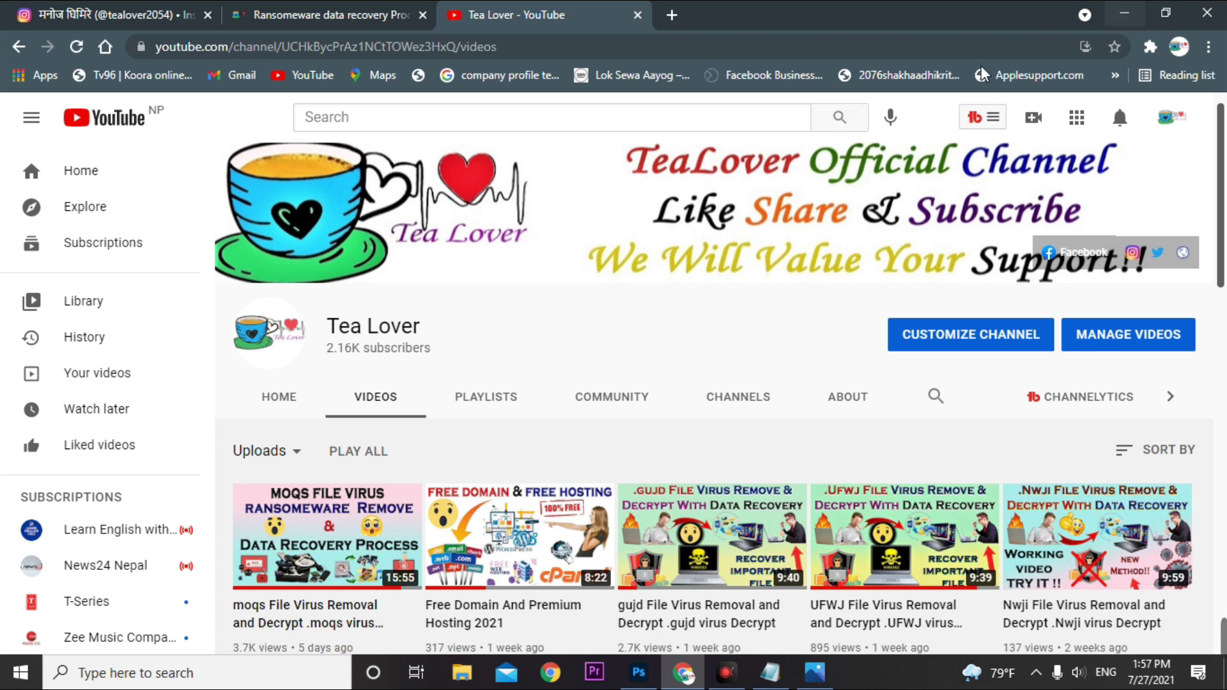
# - Select and deselect 'guer' in the Notepad note, leaving the caret at the line's end
pyautogui.moveTo(713, 206); pyautogui.dragTo(779, 215)
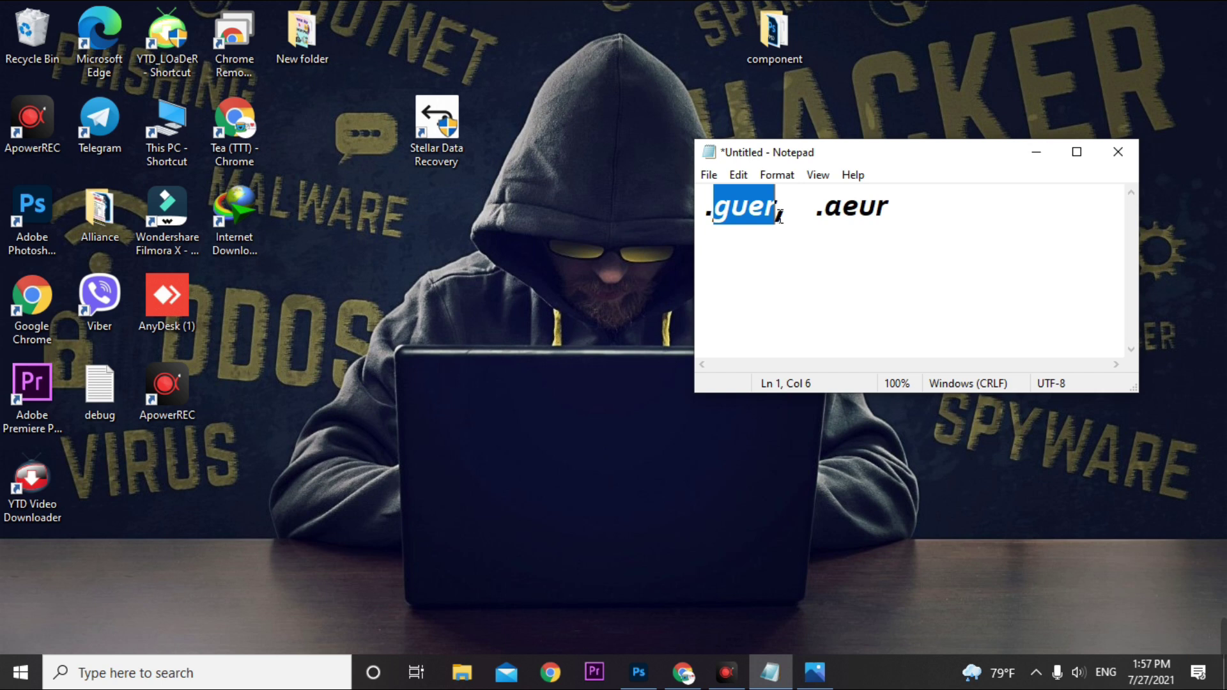
pyautogui.click(814, 206)
pyautogui.click(956, 219)
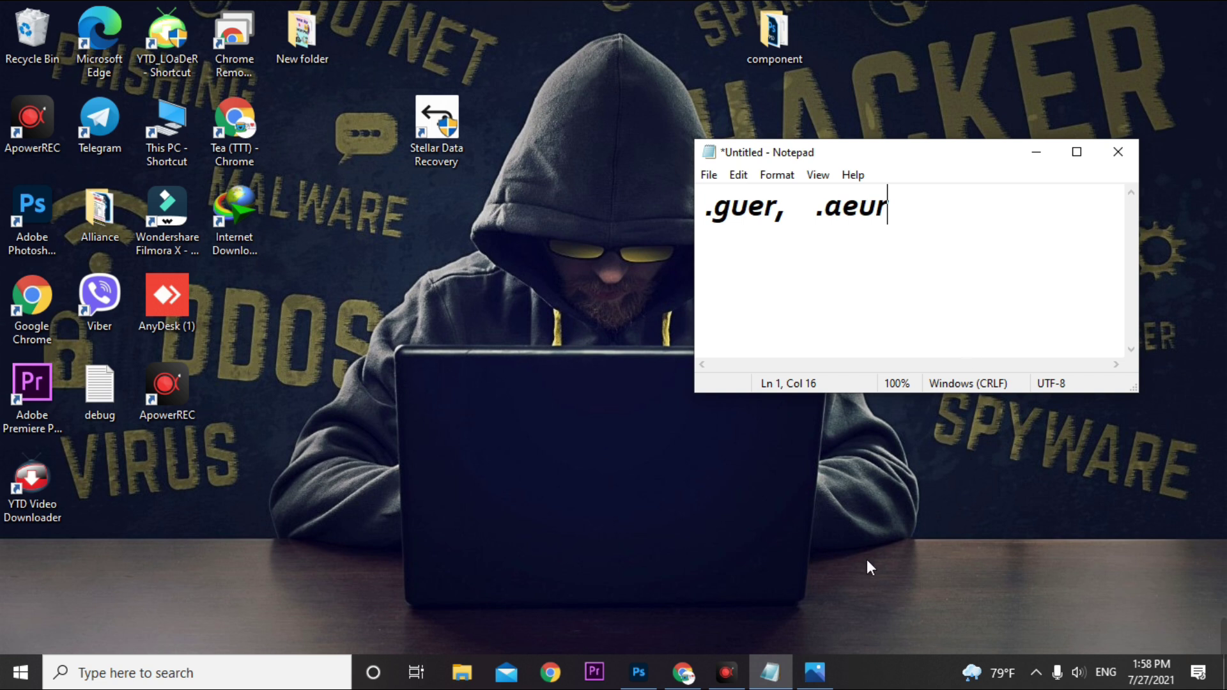
# - View the image of the .aeur virus files in Photos from the taskbar
pyautogui.click(814, 672)
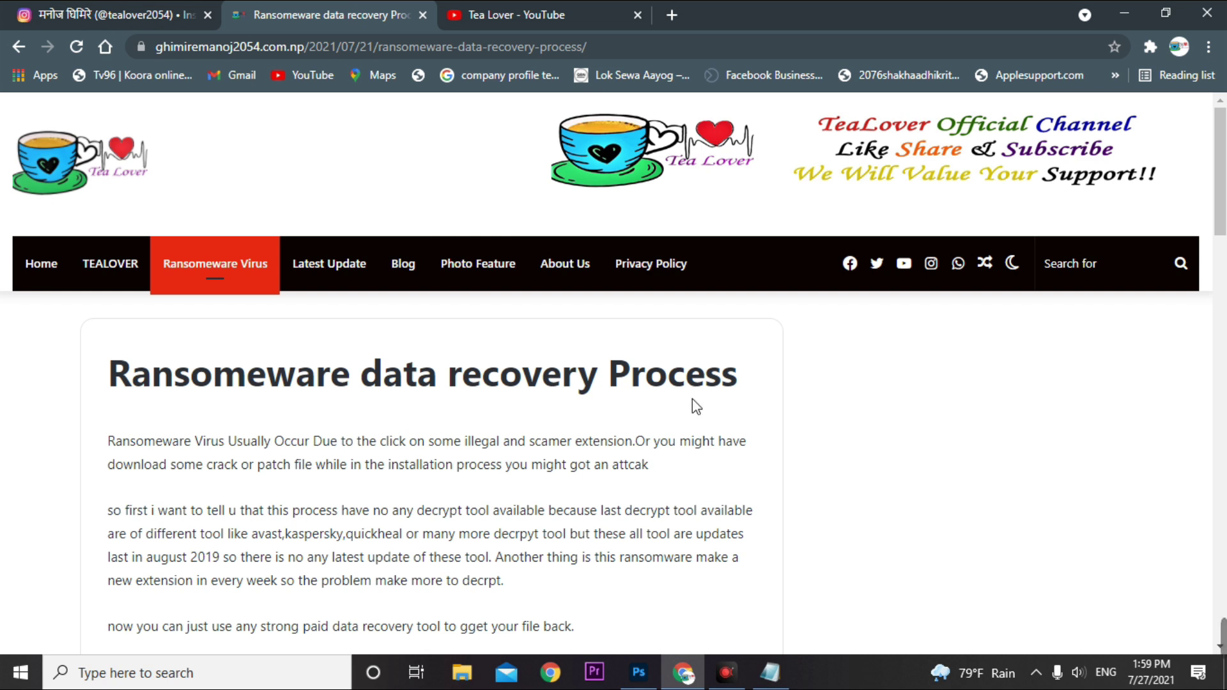
# - Show the Tea Lover Instagram profile and briefly highlight its username
pyautogui.click(72, 14)
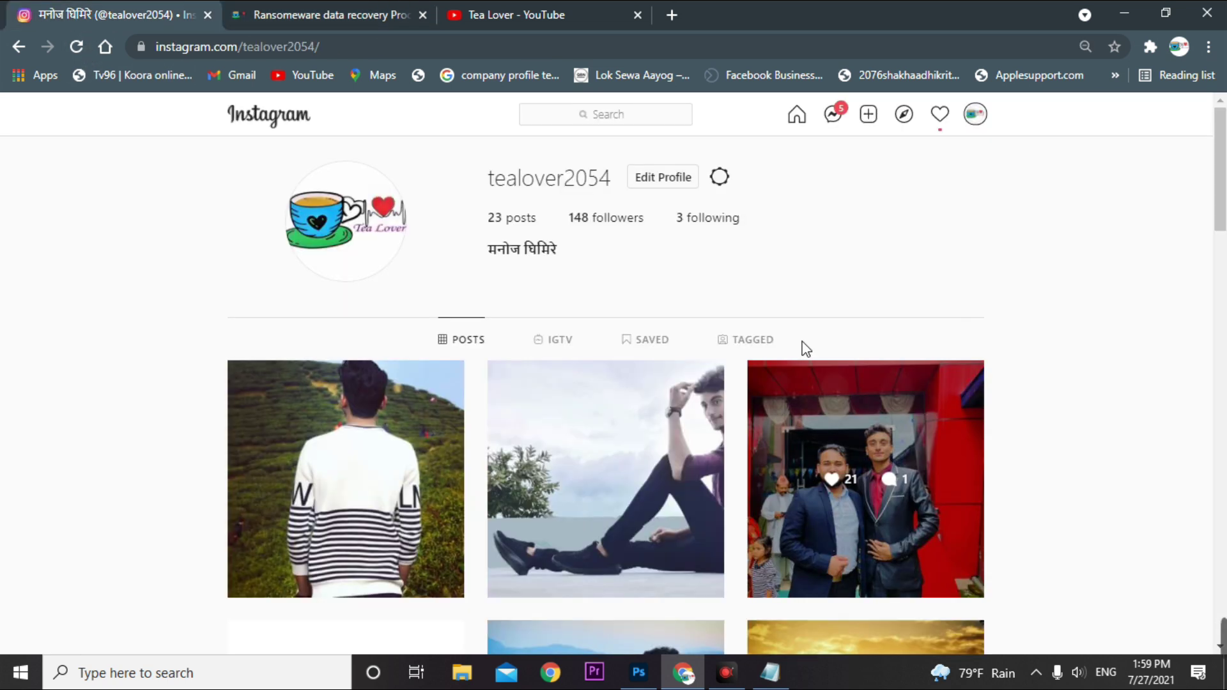
pyautogui.moveTo(502, 180); pyautogui.dragTo(1048, 202)
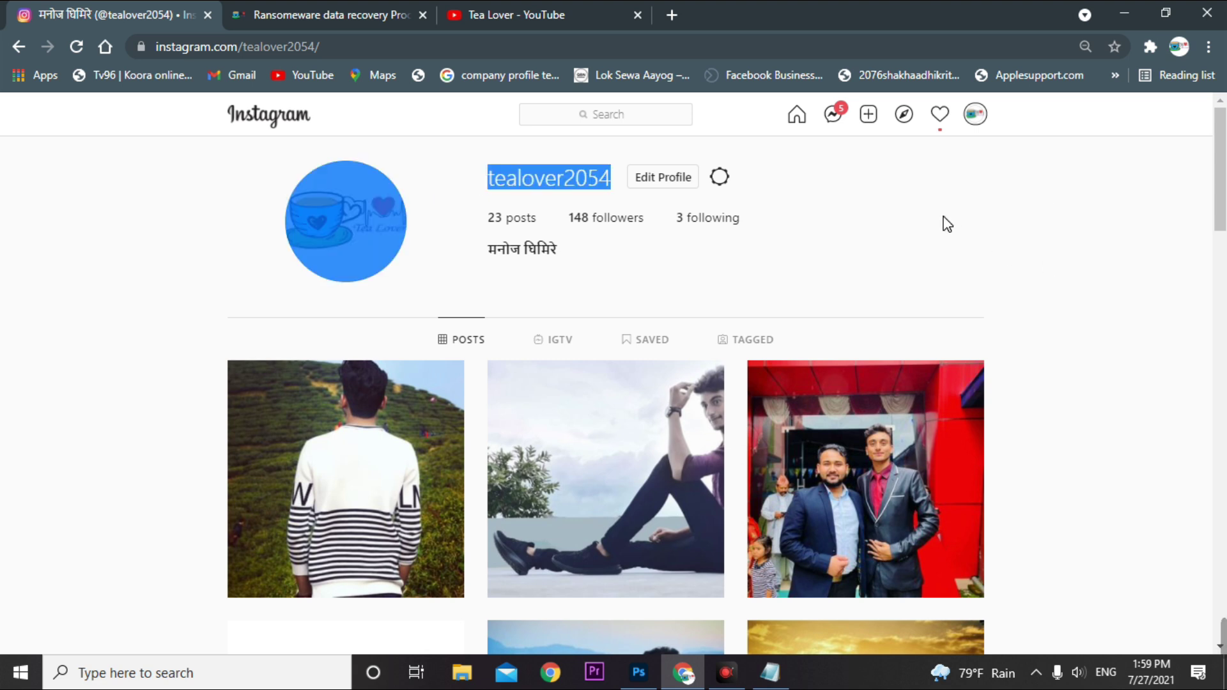
pyautogui.click(851, 193)
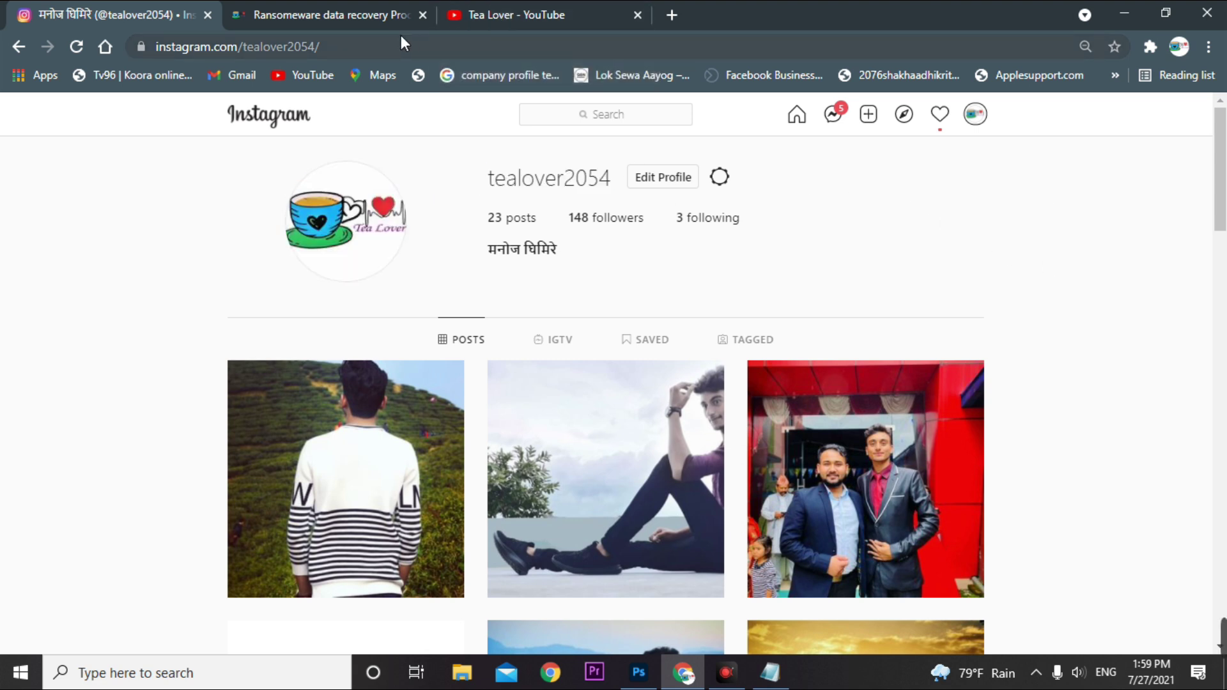
# - Switch between the ransomware recovery article and the Instagram profile, ending on the article
pyautogui.click(386, 21)
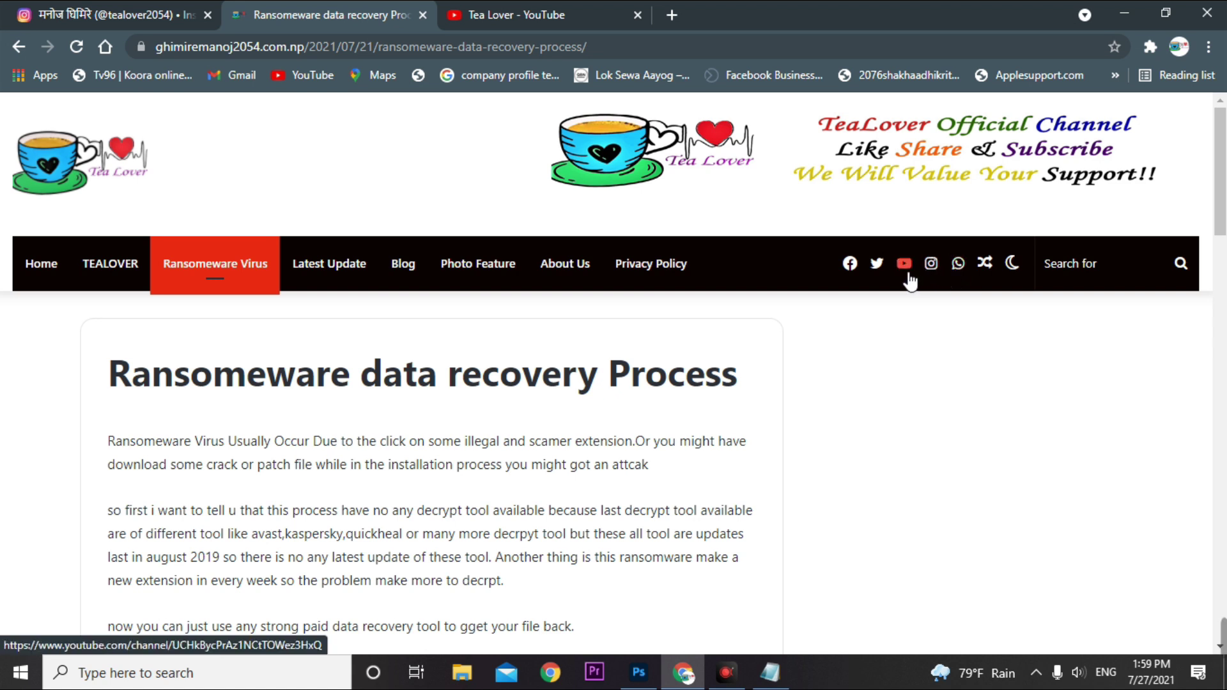
pyautogui.click(122, 18)
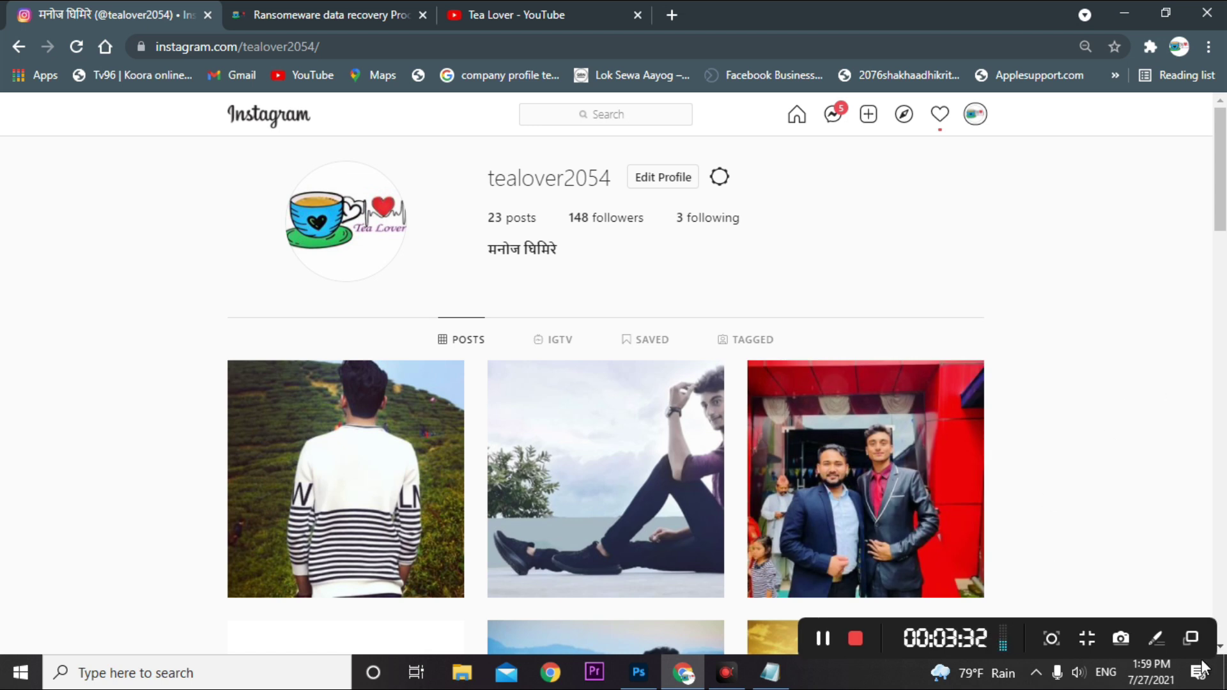
pyautogui.hotkey('ctrl', 'Tab')
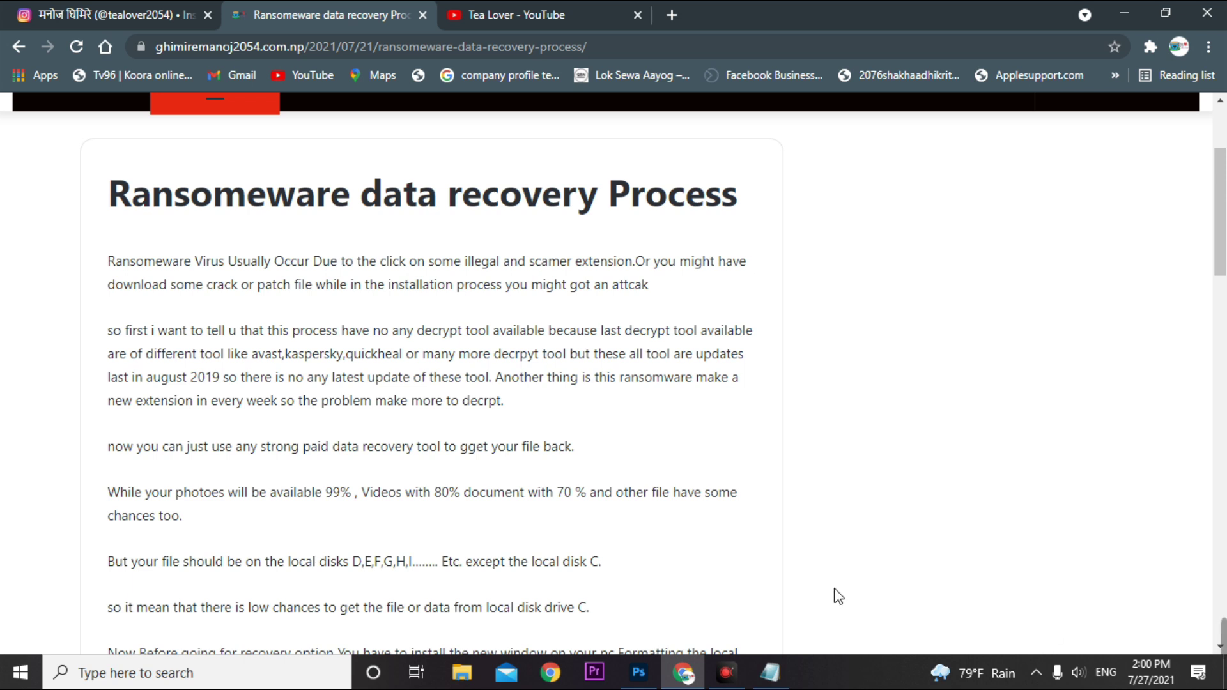
pyautogui.moveTo(422, 567); pyautogui.dragTo(364, 562)
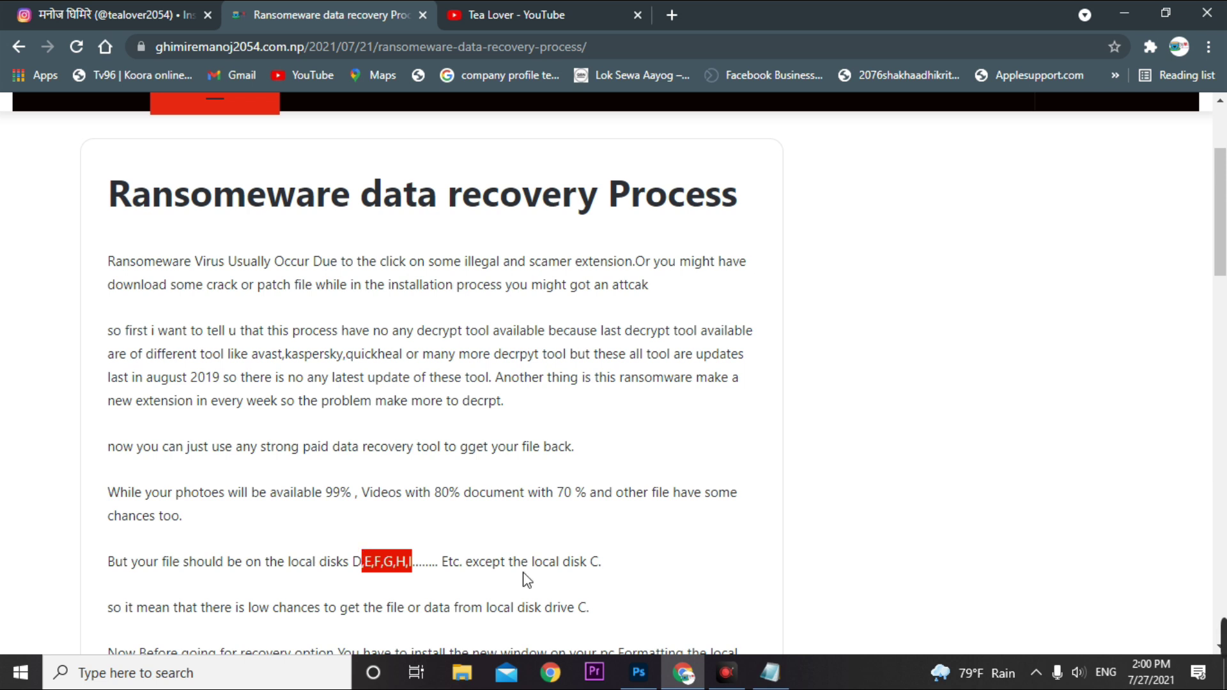
pyautogui.doubleClick(595, 562)
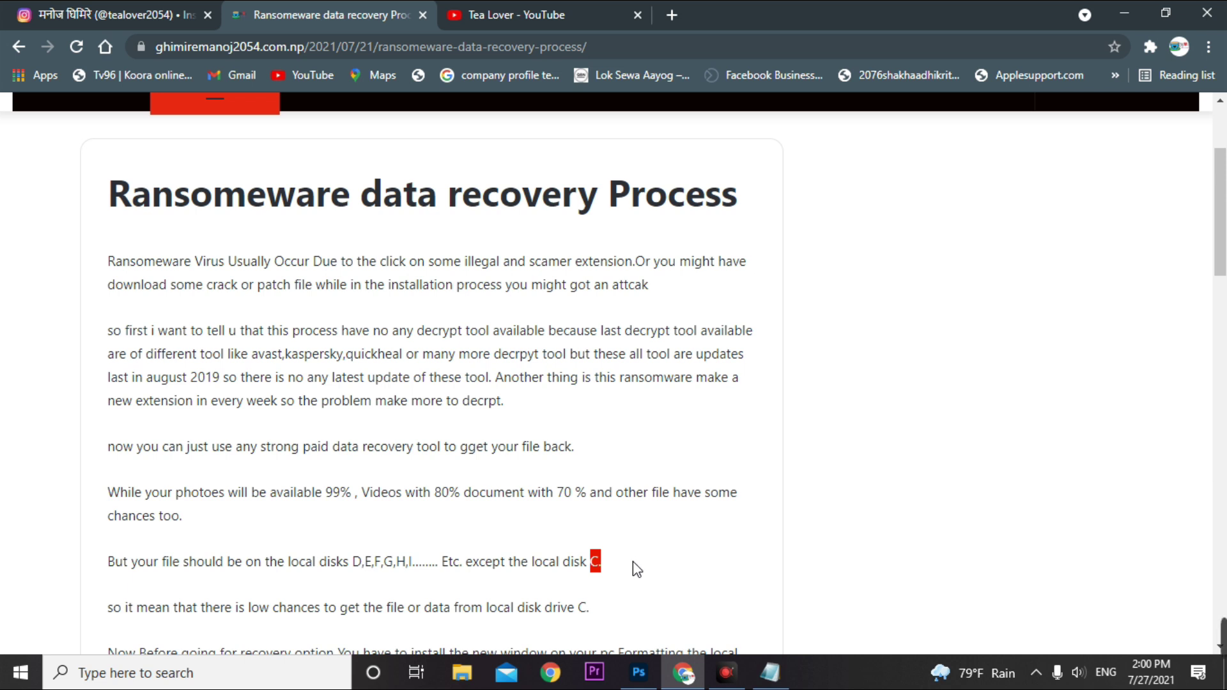
pyautogui.click(632, 563)
pyautogui.scroll(-3, 588, 508)
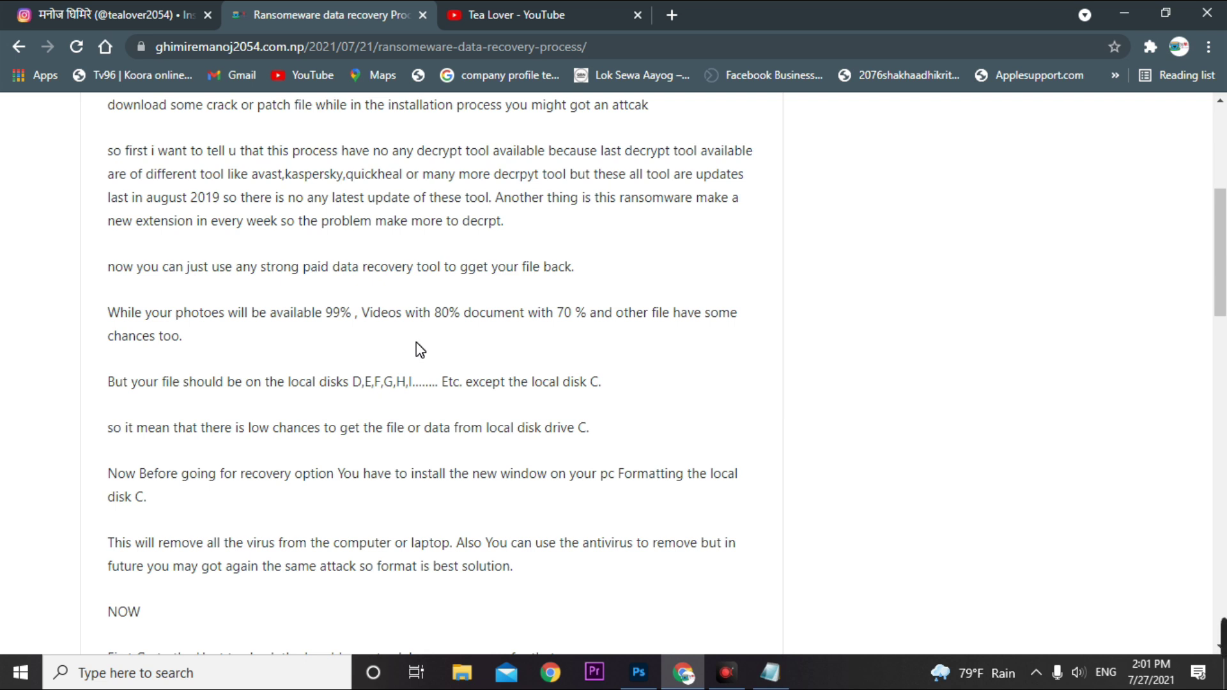
pyautogui.moveTo(337, 315); pyautogui.dragTo(241, 315)
pyautogui.moveTo(496, 315); pyautogui.dragTo(368, 315)
pyautogui.click(474, 363)
pyautogui.moveTo(588, 313); pyautogui.dragTo(463, 313)
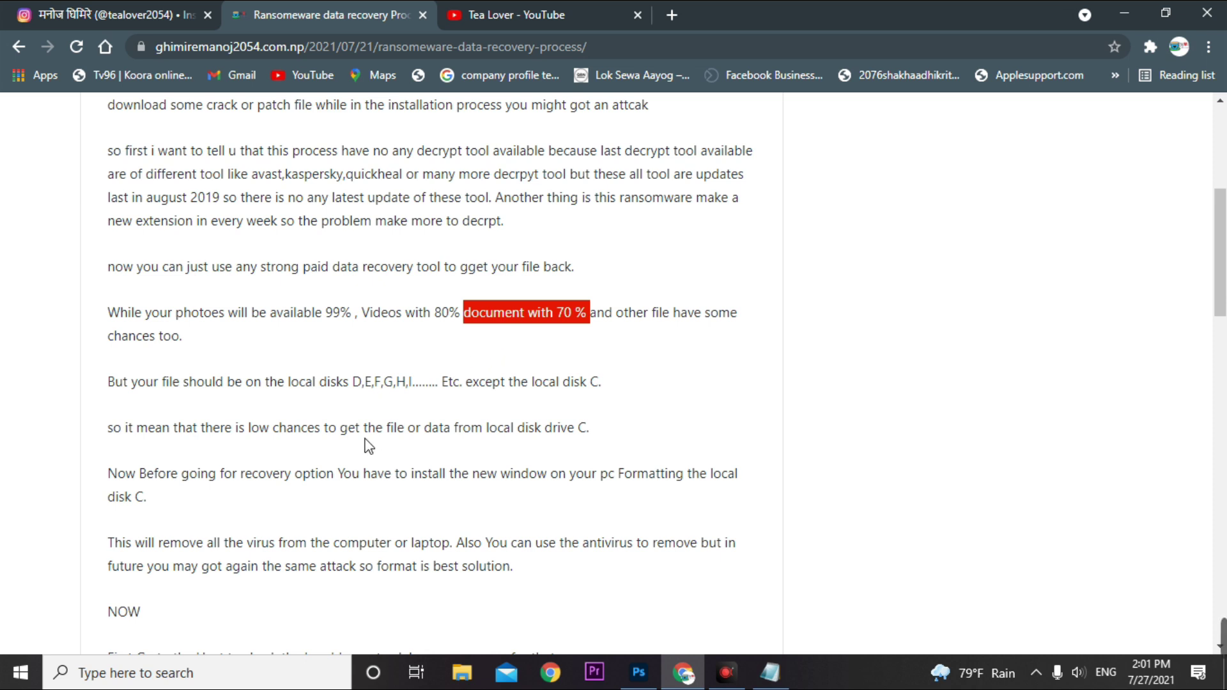
pyautogui.click(169, 473)
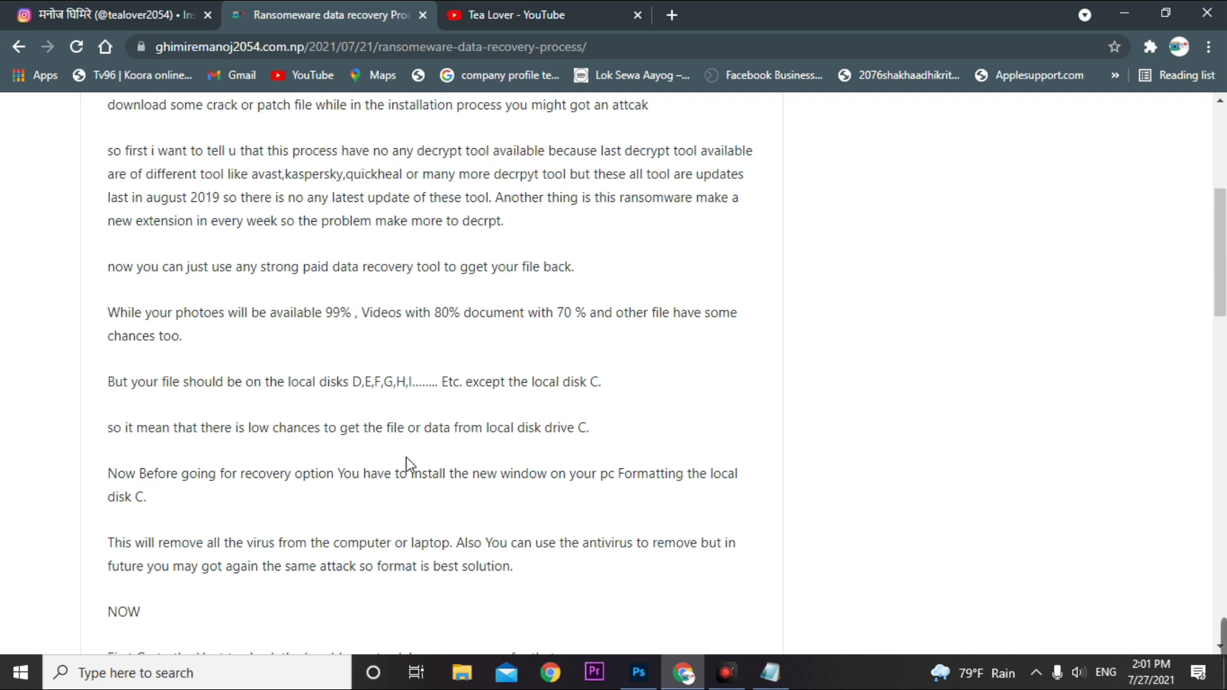
pyautogui.moveTo(409, 484); pyautogui.dragTo(745, 491)
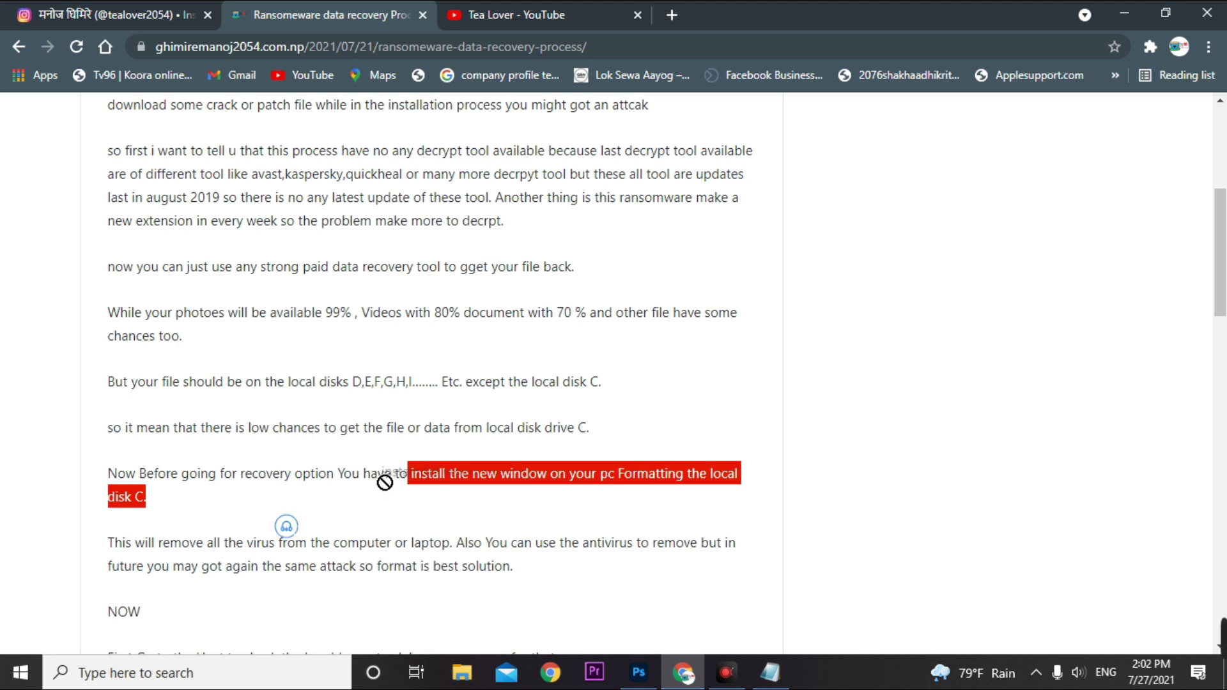
pyautogui.click(228, 496)
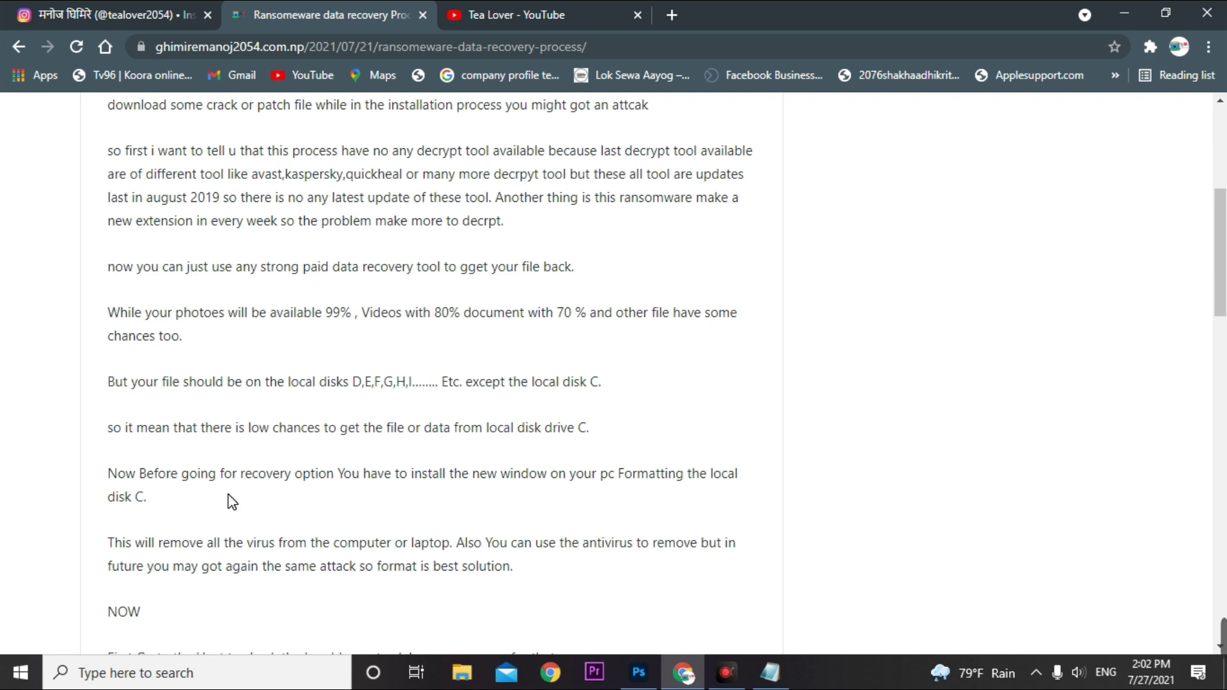
# - Scroll the article, highlighting the hosts file folder path and the Win+R Run step
pyautogui.scroll(-5, 309, 416)
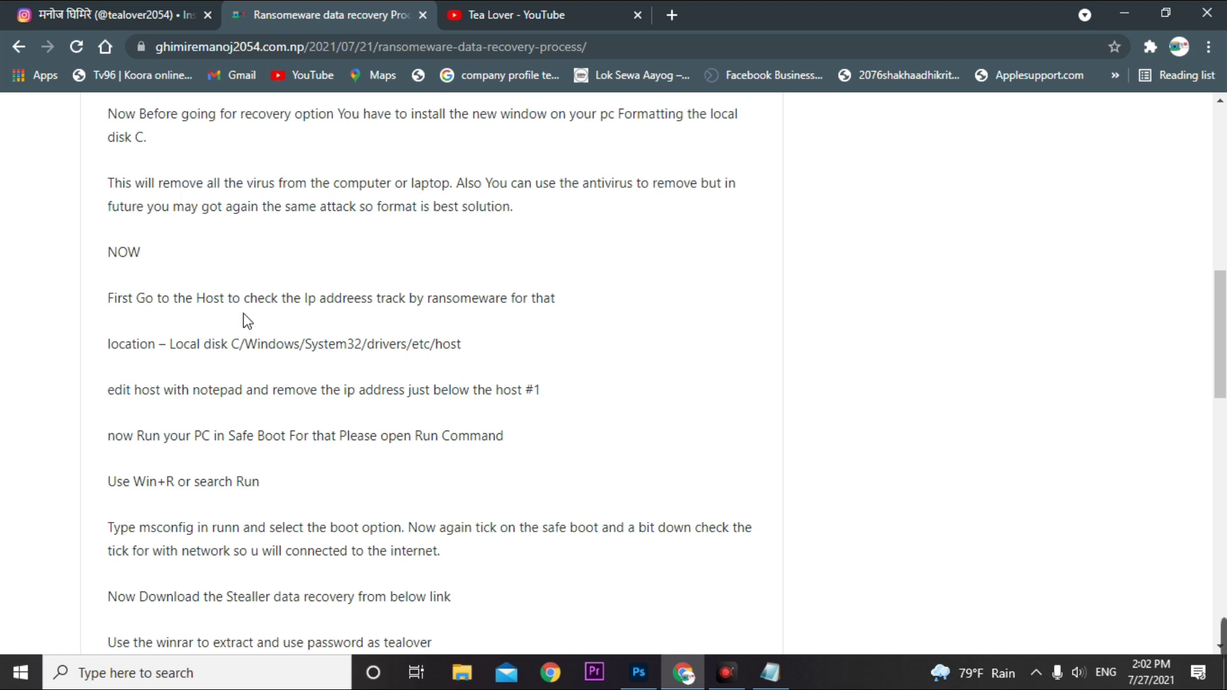
pyautogui.moveTo(241, 349); pyautogui.dragTo(436, 361)
pyautogui.click(543, 356)
pyautogui.scroll(-1, 301, 434)
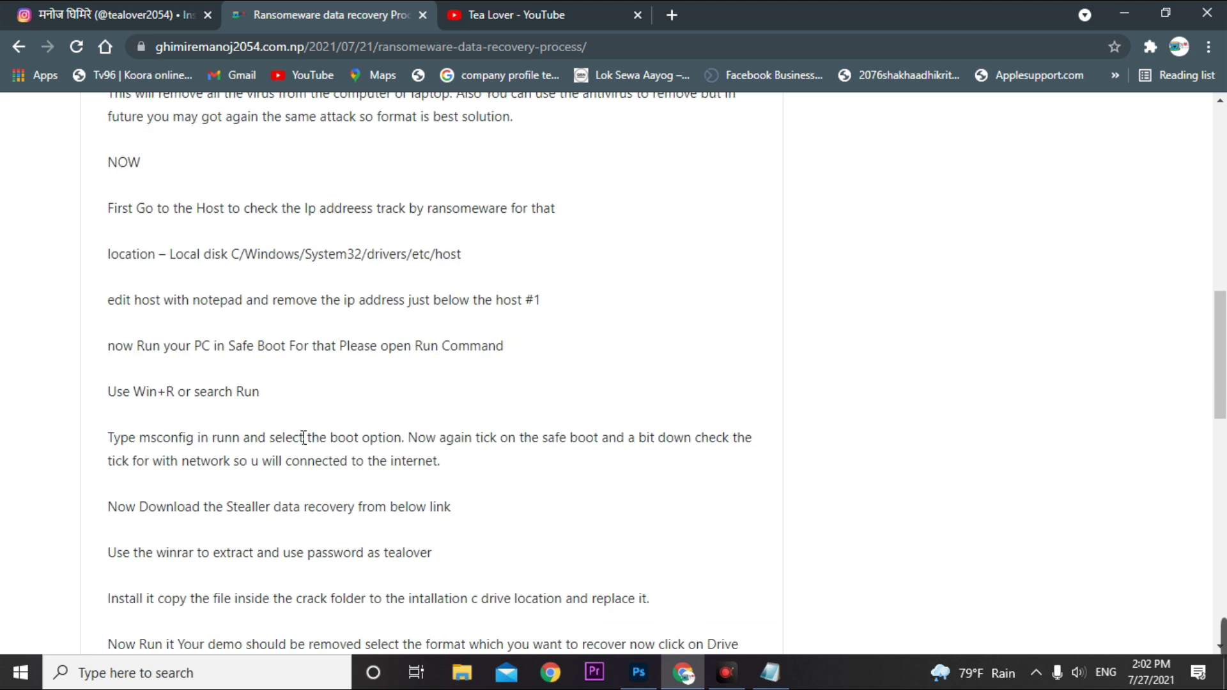
pyautogui.moveTo(262, 345); pyautogui.dragTo(259, 392)
pyautogui.scroll(-3, 262, 392)
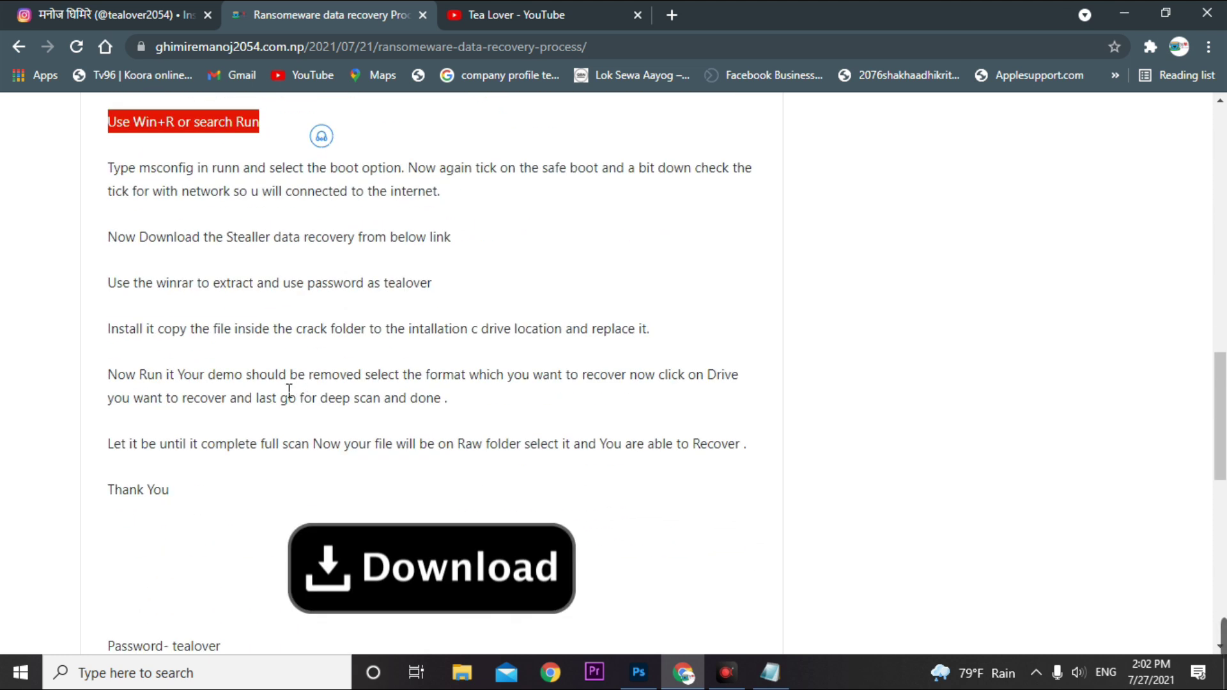
pyautogui.click(121, 345)
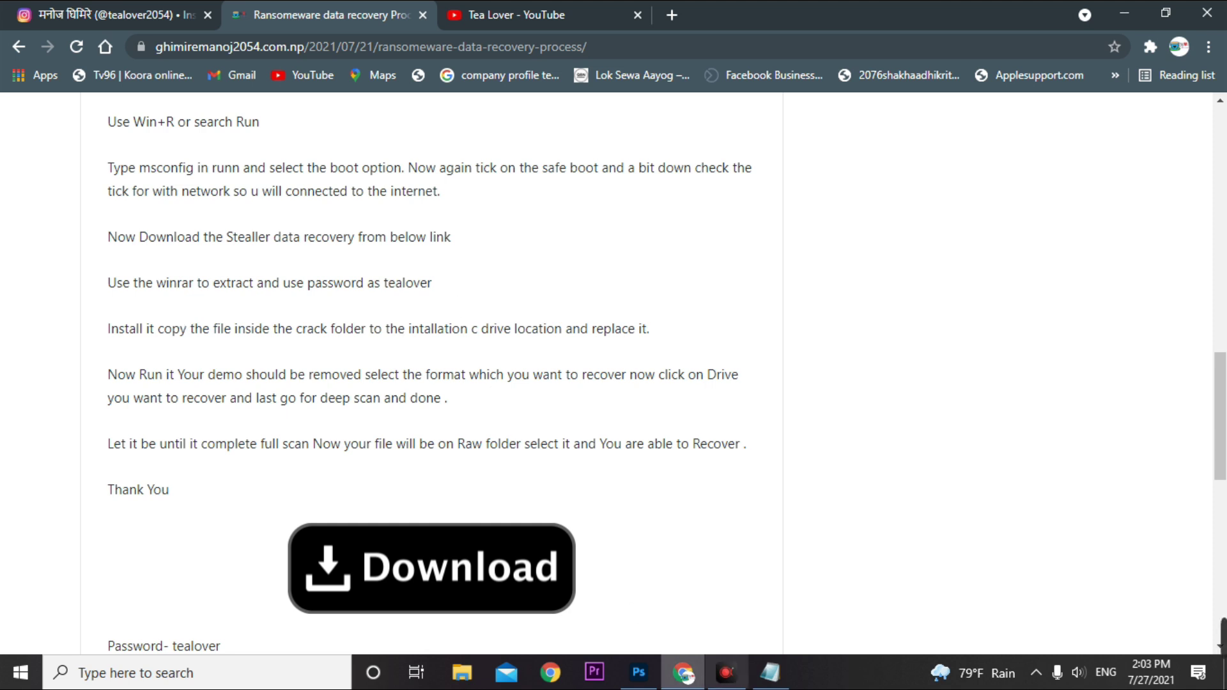
# - Bring back the Notepad note and select parts of the .guer and .aeur extensions
pyautogui.click(770, 672)
pyautogui.moveTo(786, 208); pyautogui.dragTo(655, 218)
pyautogui.click(758, 225)
pyautogui.moveTo(856, 217); pyautogui.dragTo(878, 218)
pyautogui.click(889, 214)
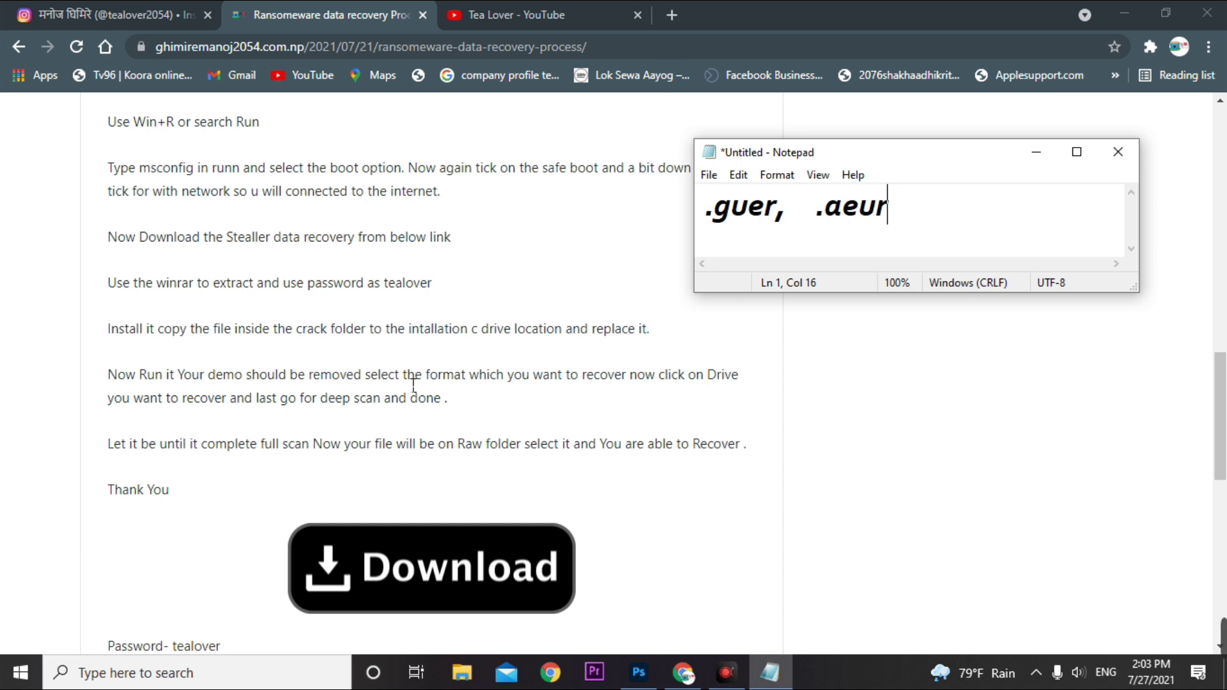
# - Scroll through the Tea Lover YouTube channel's videos, then return to the recovery article
pyautogui.click(474, 9)
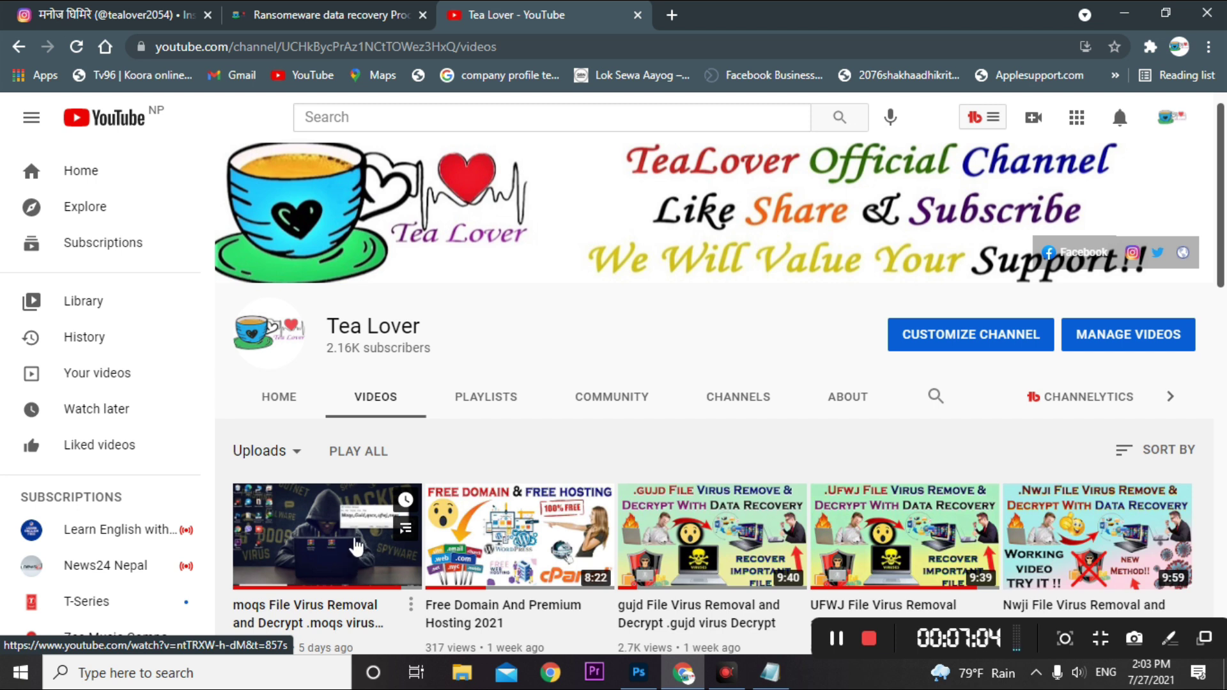
pyautogui.scroll(-1, 352, 530)
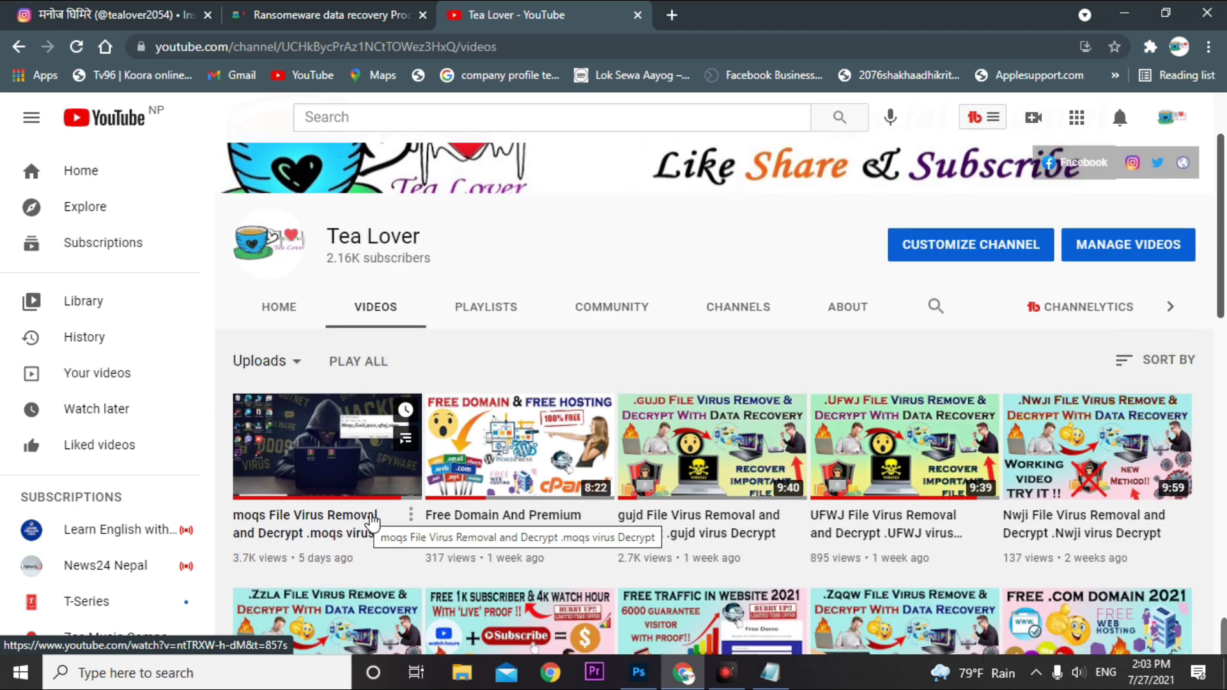
pyautogui.hotkey('ctrl', 'shift', 'Tab')
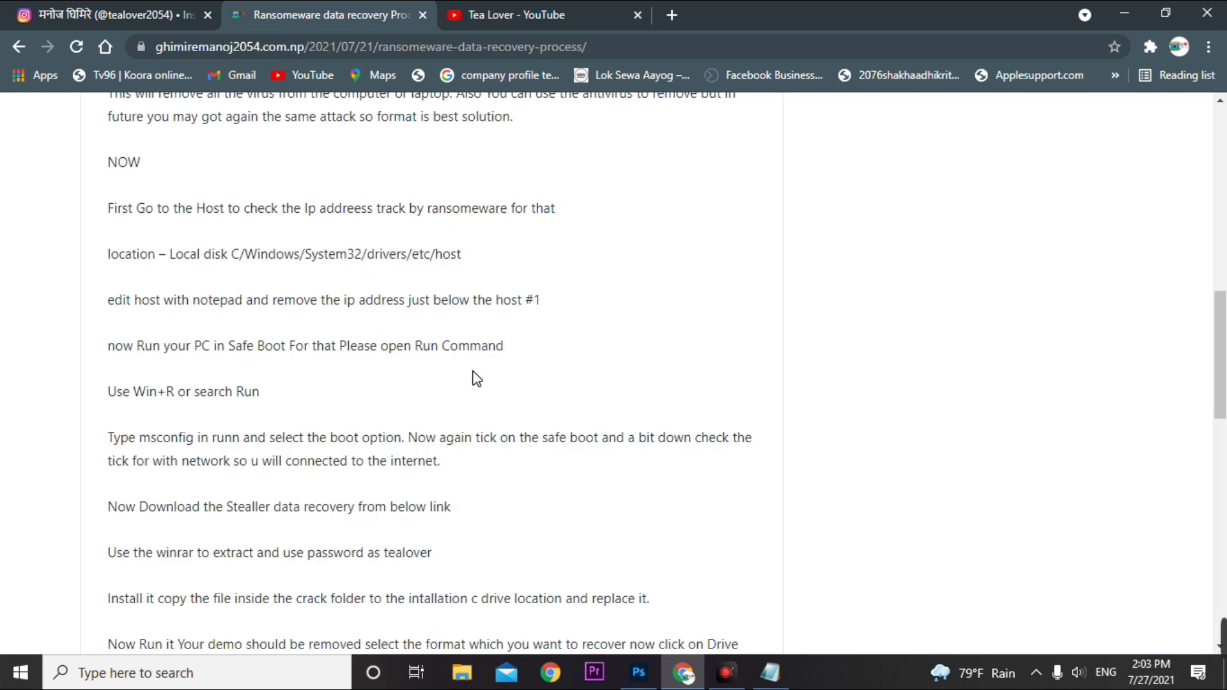
# - Follow the article's Download link to the steller Data Recovery.rar file page
pyautogui.press('Home')
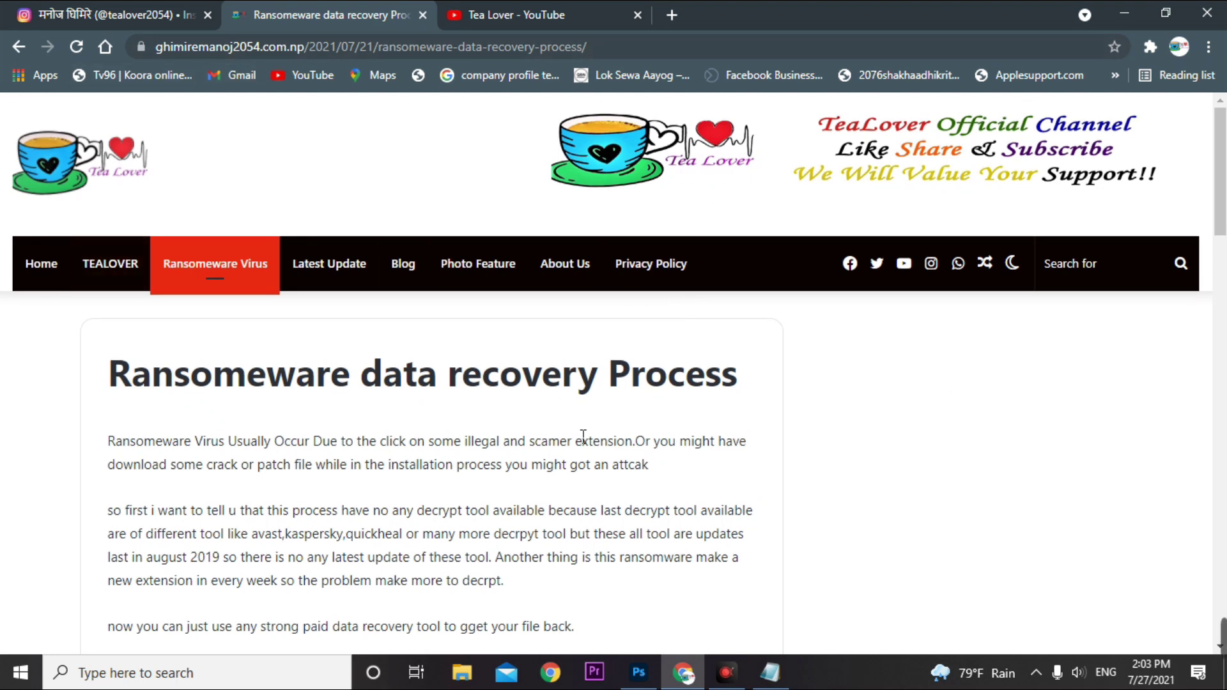
pyautogui.scroll(-20, 580, 432)
pyautogui.scroll(4, 631, 313)
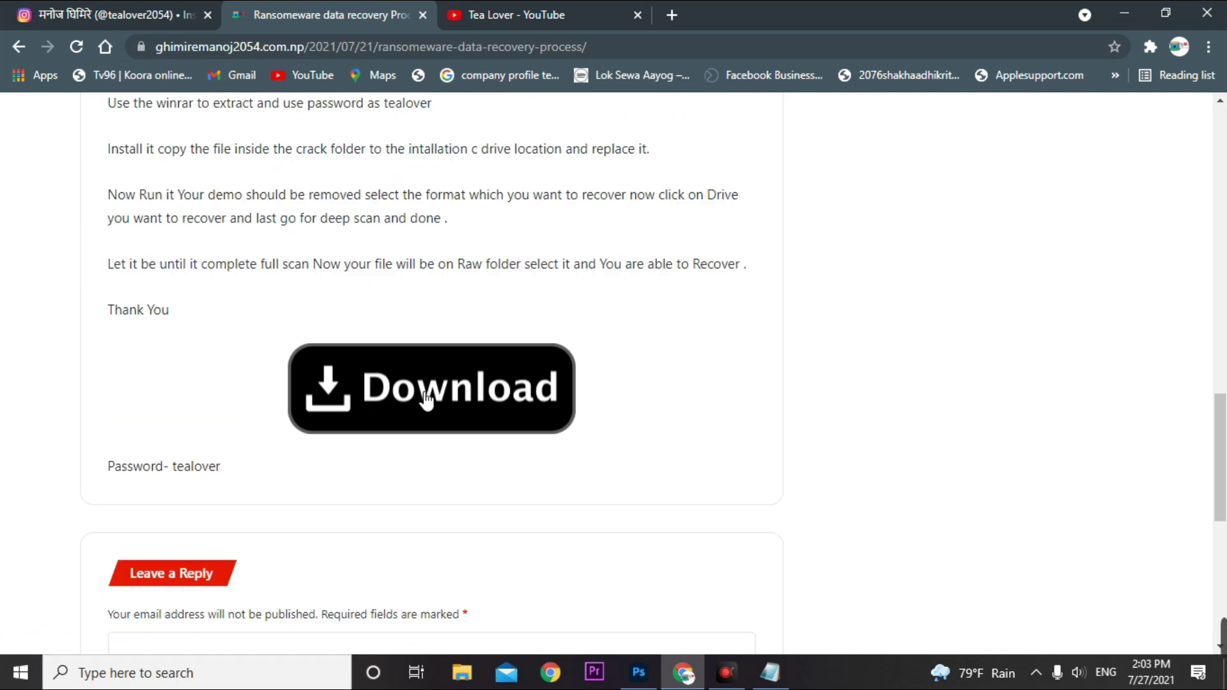
pyautogui.click(446, 412)
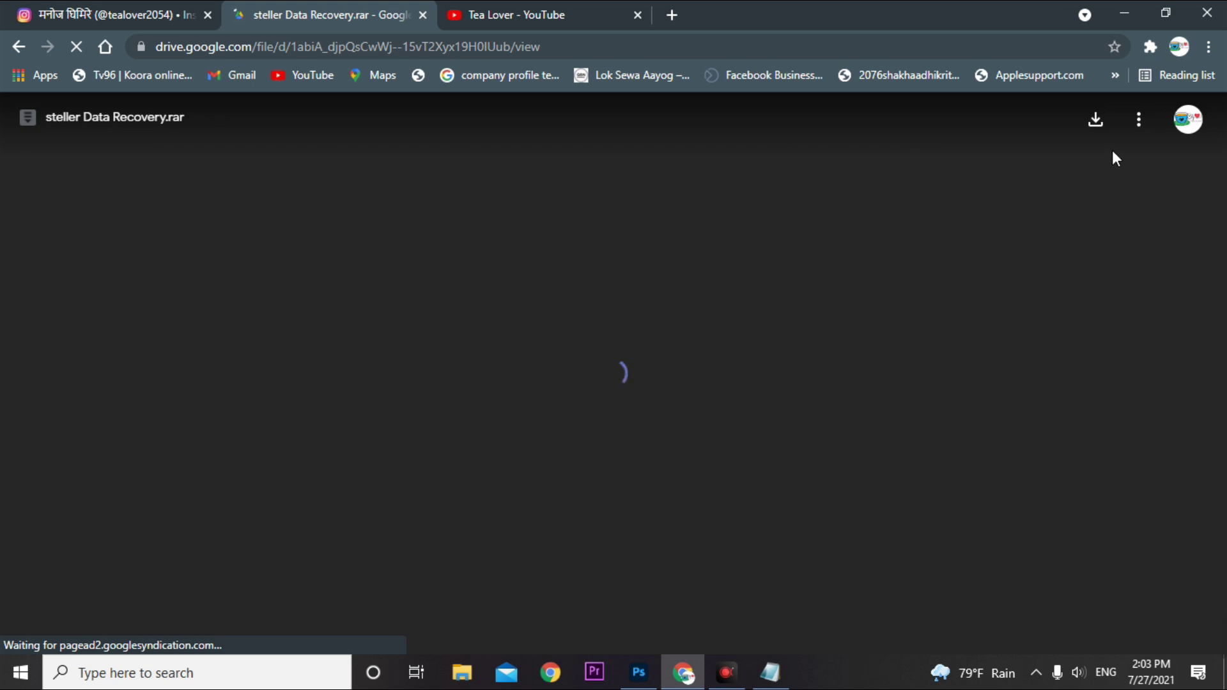
# - Download steller Data Recovery.rar from Google Drive despite the virus-scan warning, then minimize the browser
pyautogui.click(1096, 122)
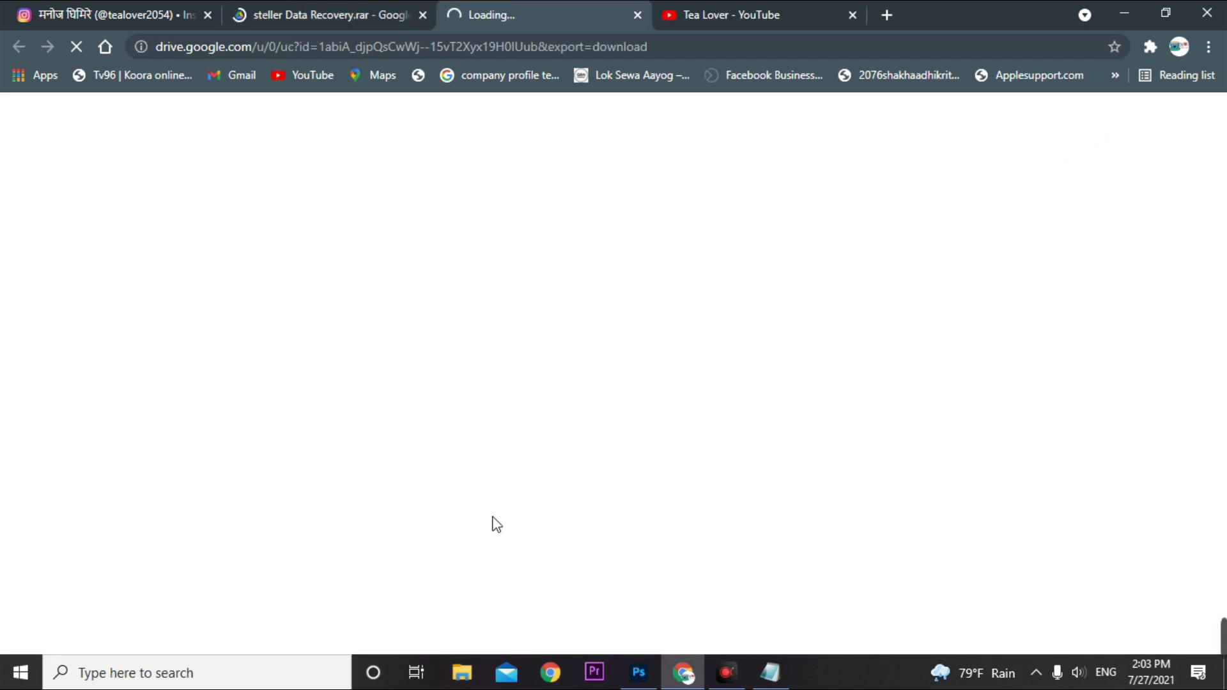
pyautogui.click(456, 276)
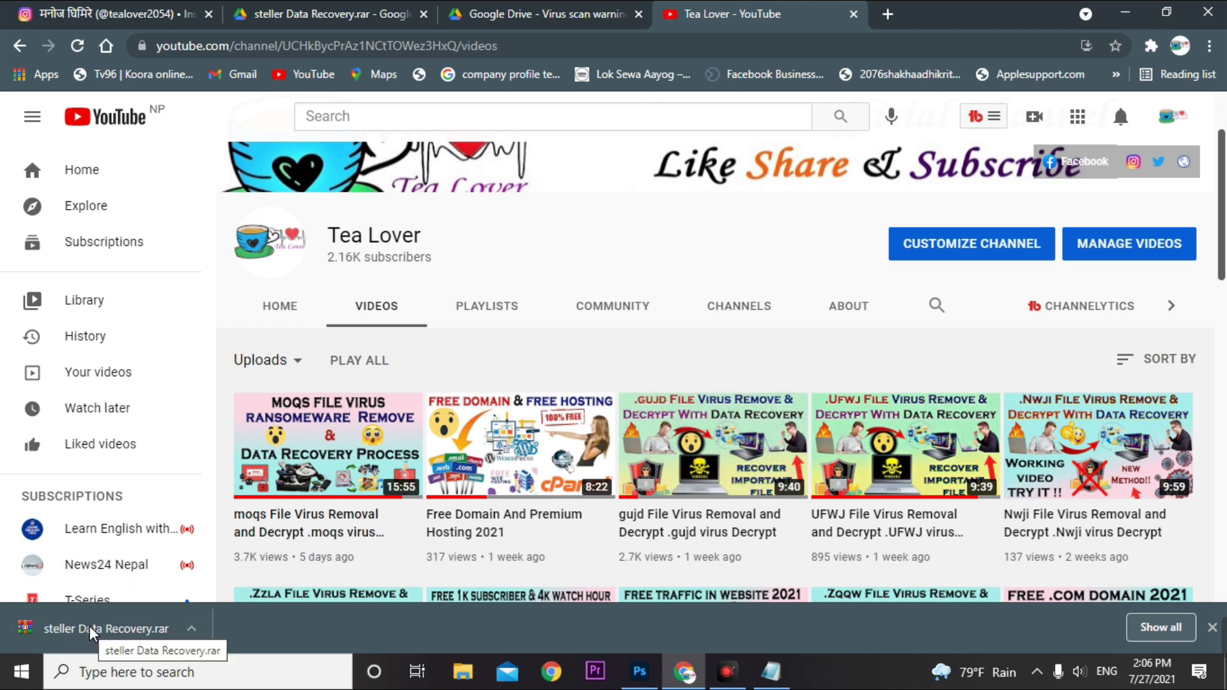
pyautogui.click(1110, 19)
# - Open steller Data Recovery.rar in WinRAR, reposition its window, and bring the browser back
pyautogui.doubleClick(912, 382)
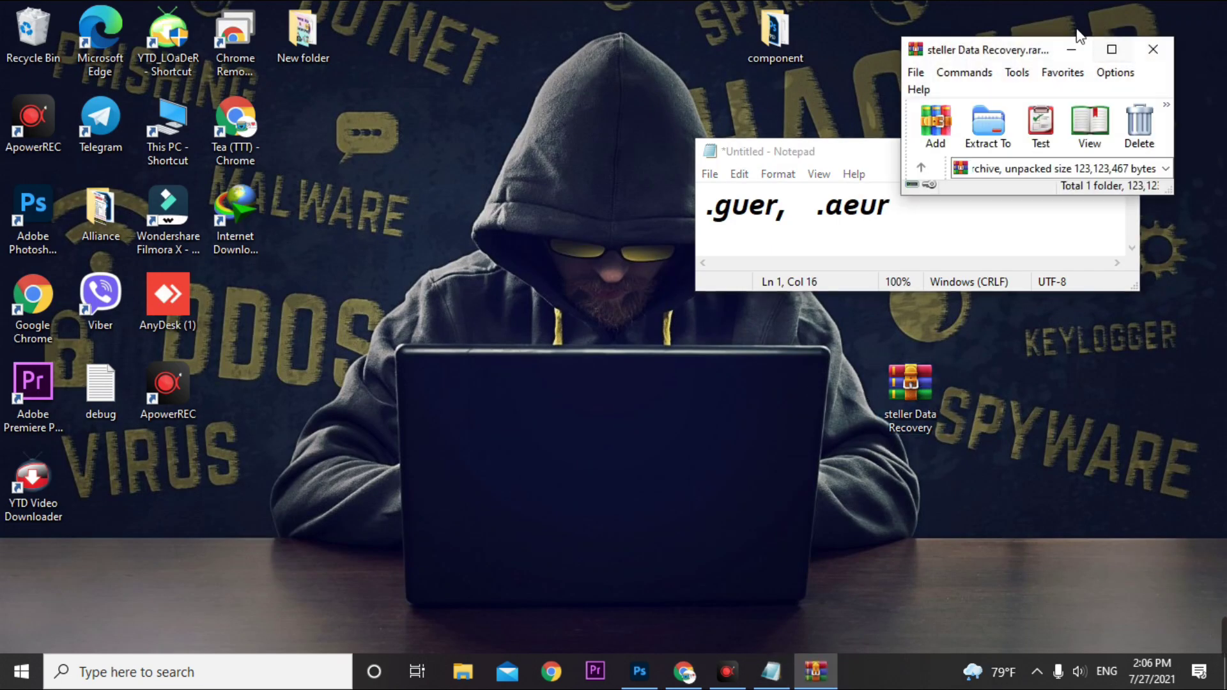
pyautogui.moveTo(1030, 58); pyautogui.dragTo(429, 121)
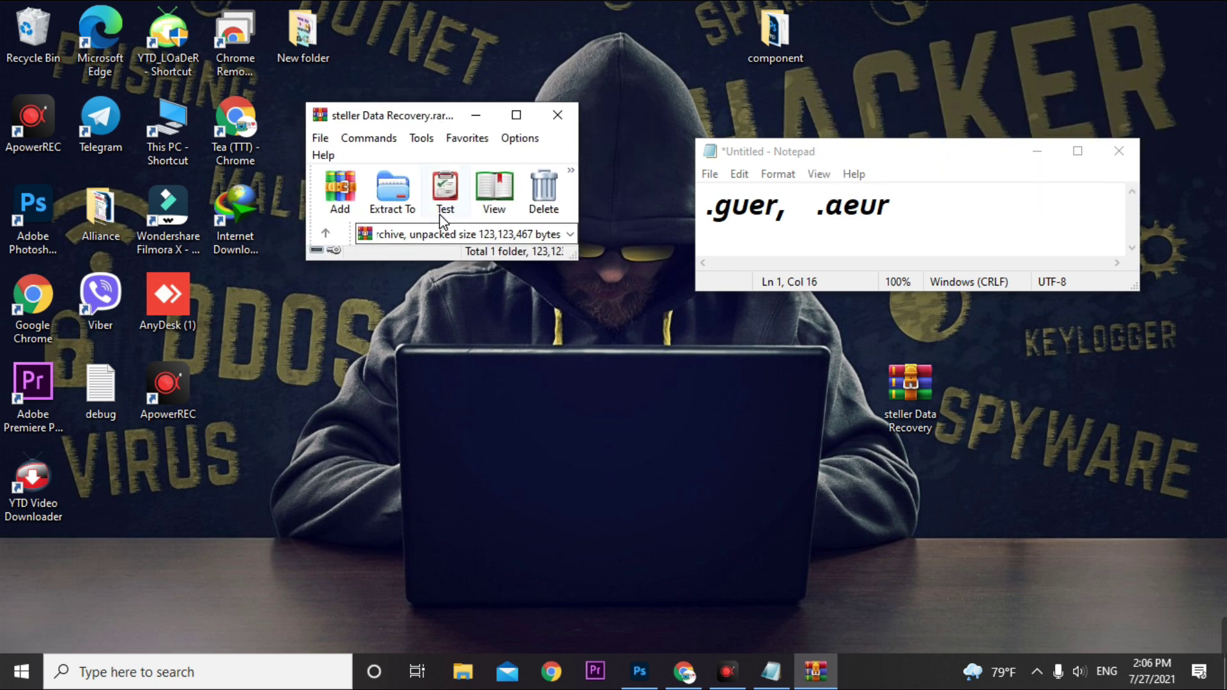
pyautogui.click(685, 670)
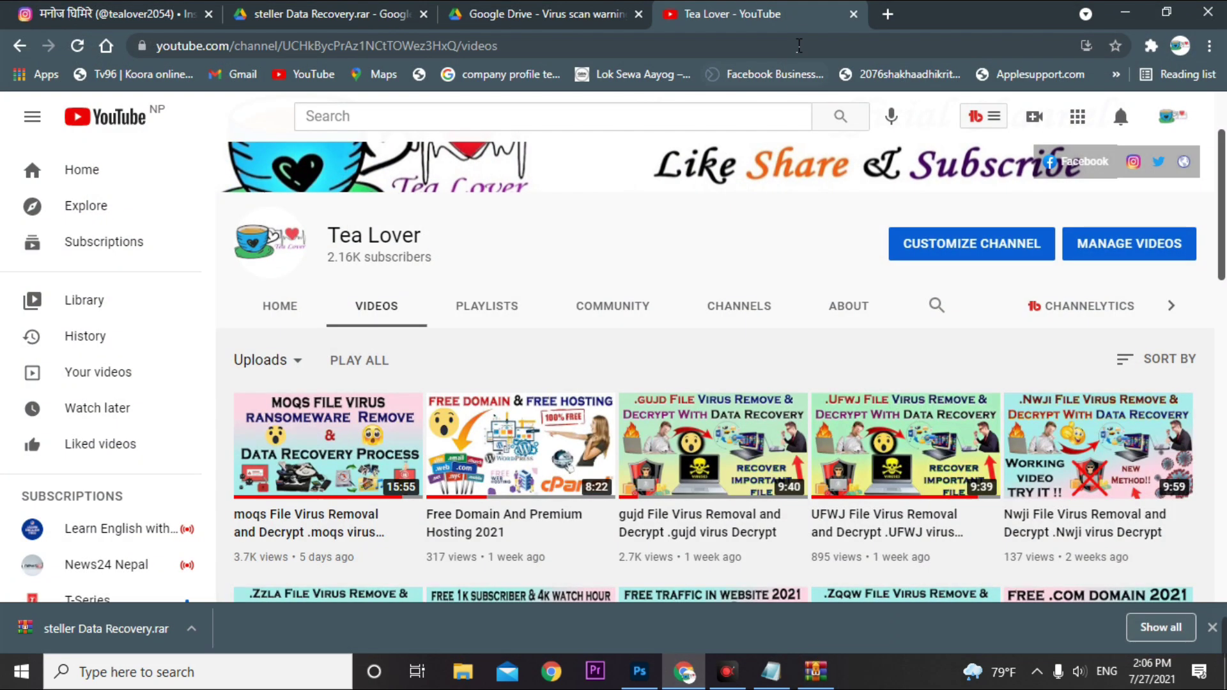
# - In a new tab, search 'winrar download' and open the official win-rar.com WinRAR 6.02 page
pyautogui.click(888, 14)
pyautogui.write('win')
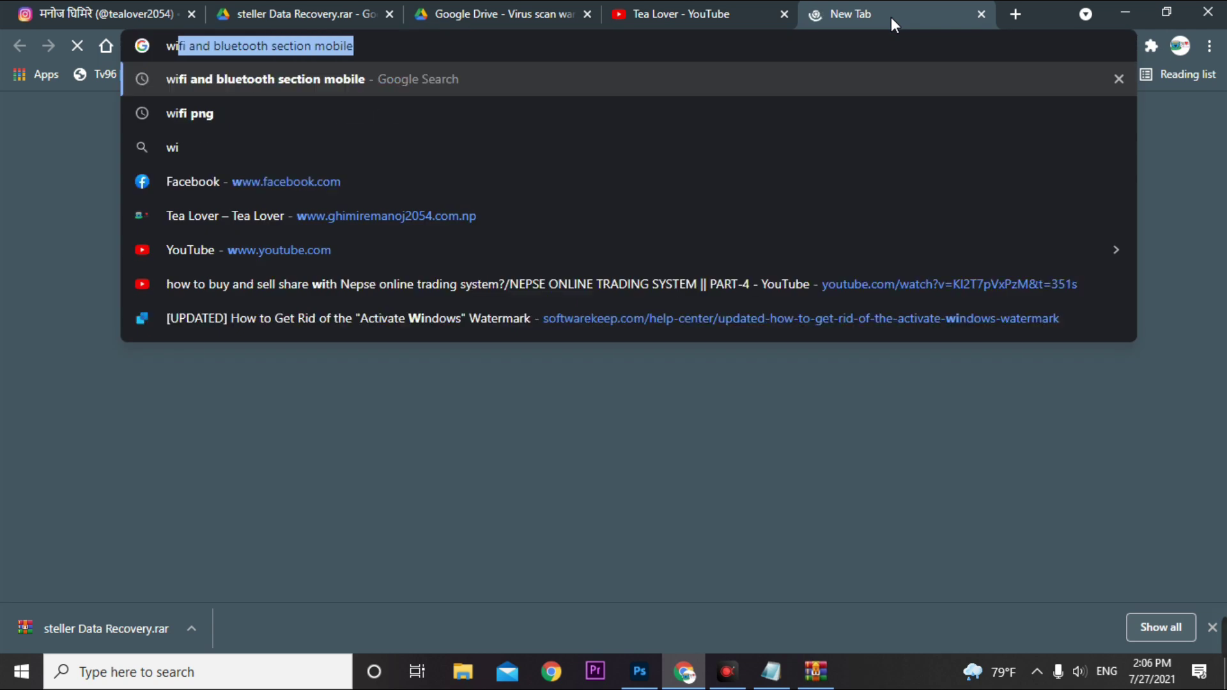
pyautogui.write('rar')
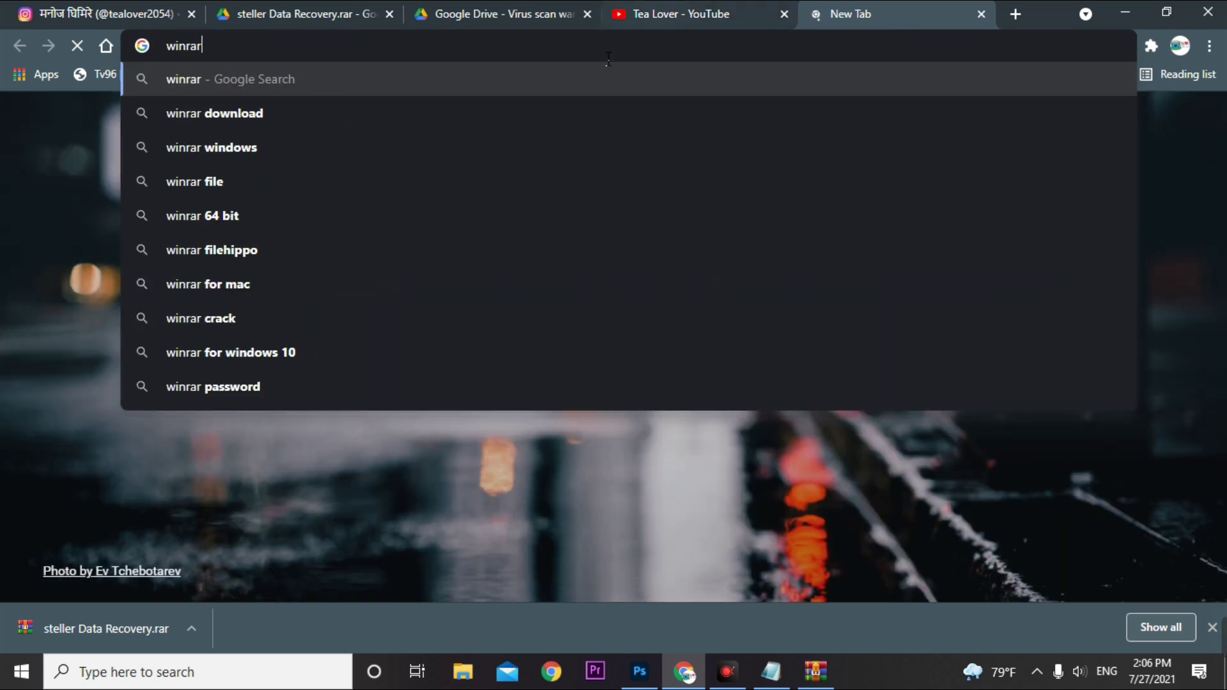
pyautogui.click(367, 116)
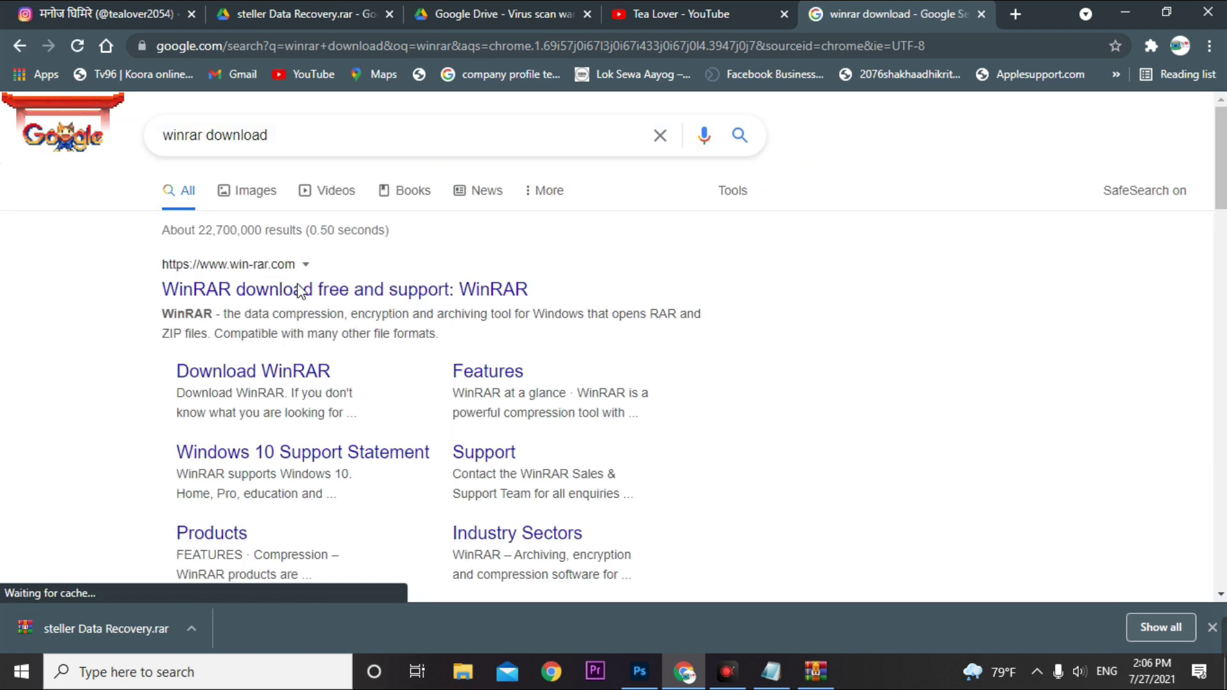
pyautogui.click(296, 292)
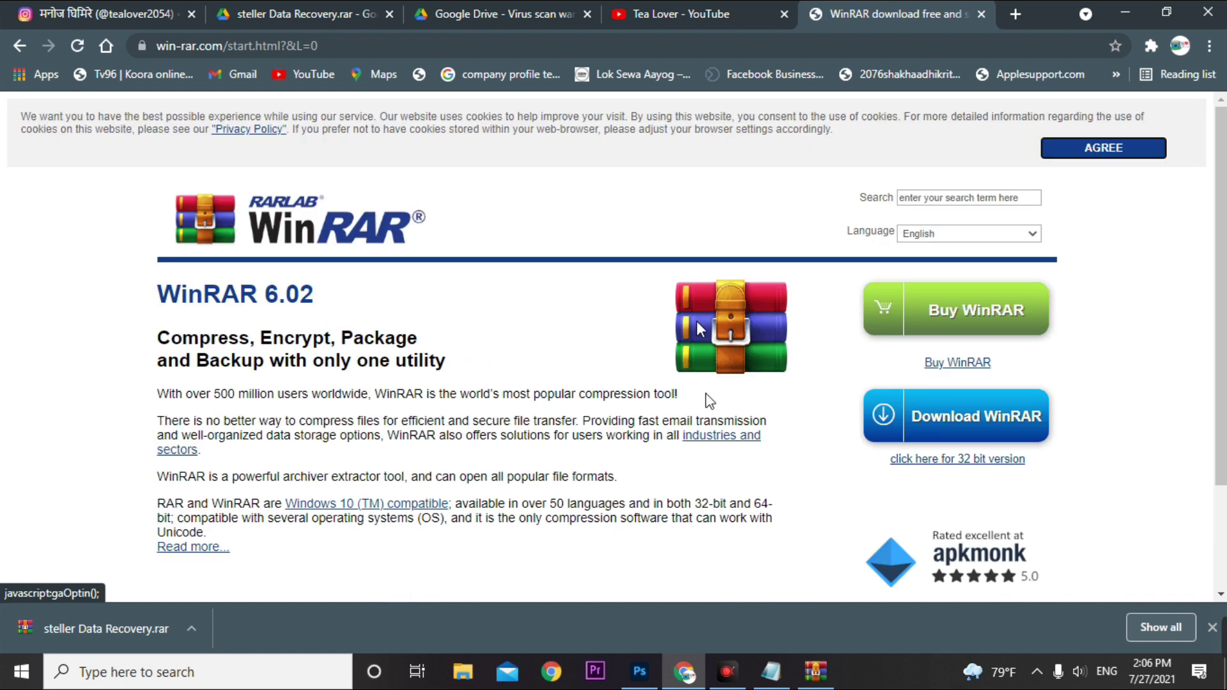
# - Extract the password-protected archive to a steller Data Recovery desktop folder and position its window
pyautogui.click(1125, 13)
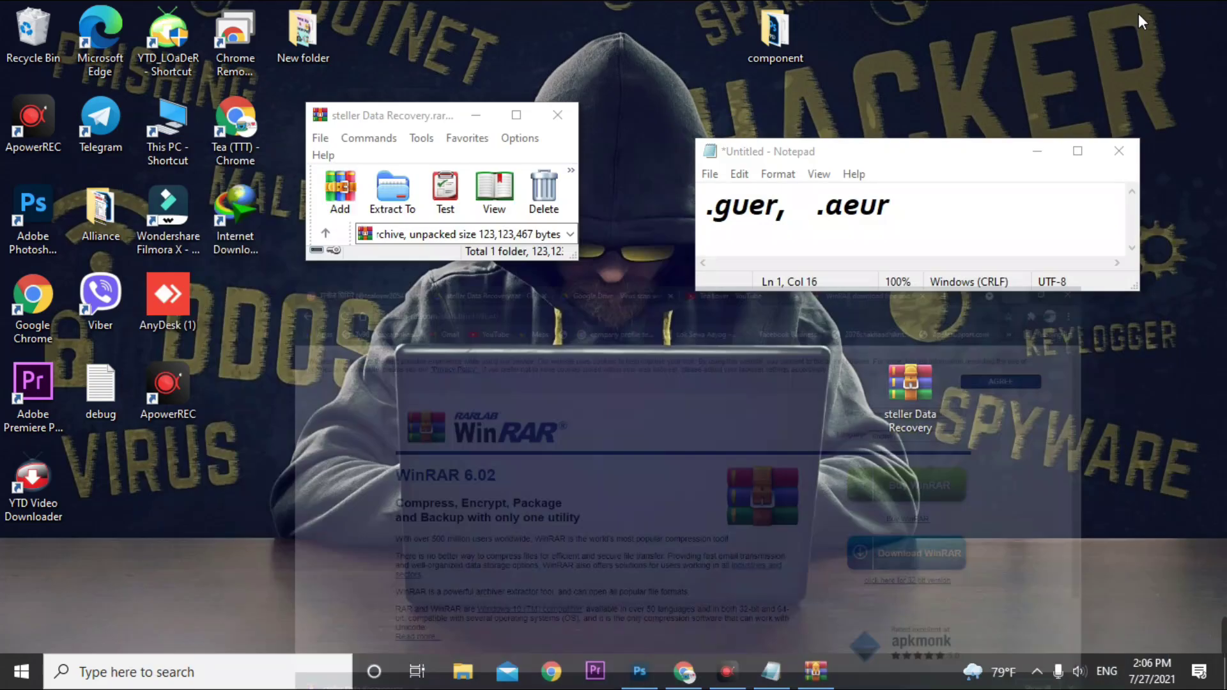
pyautogui.click(392, 192)
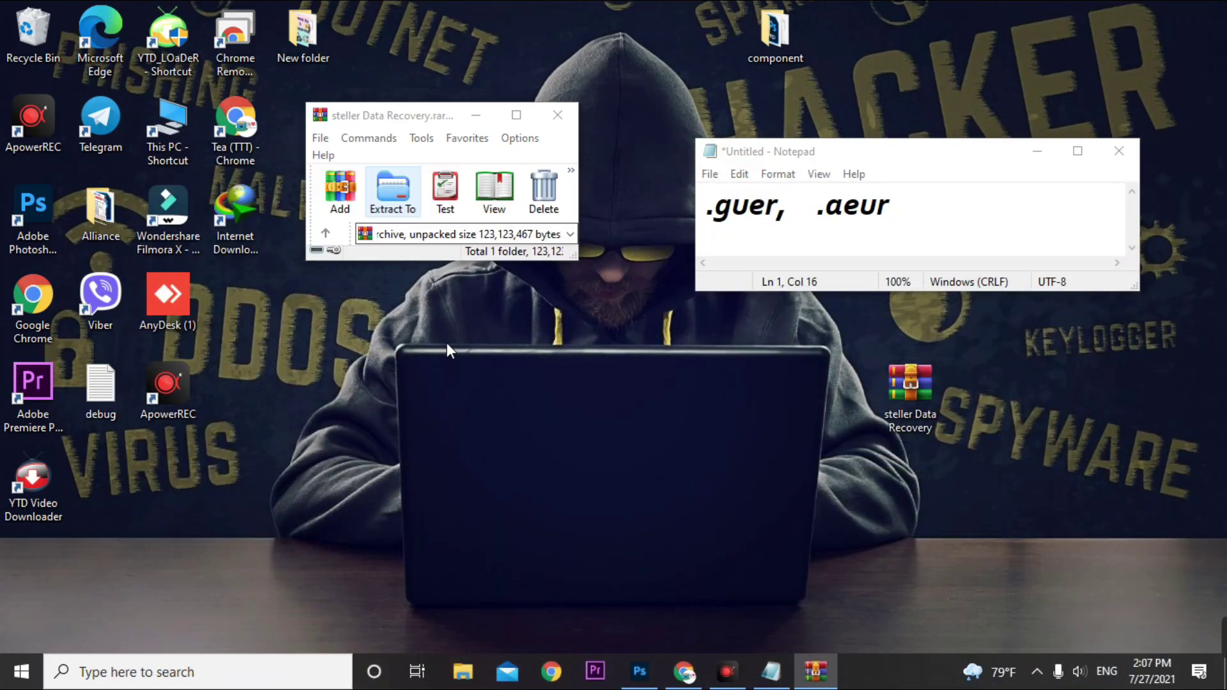
pyautogui.click(667, 540)
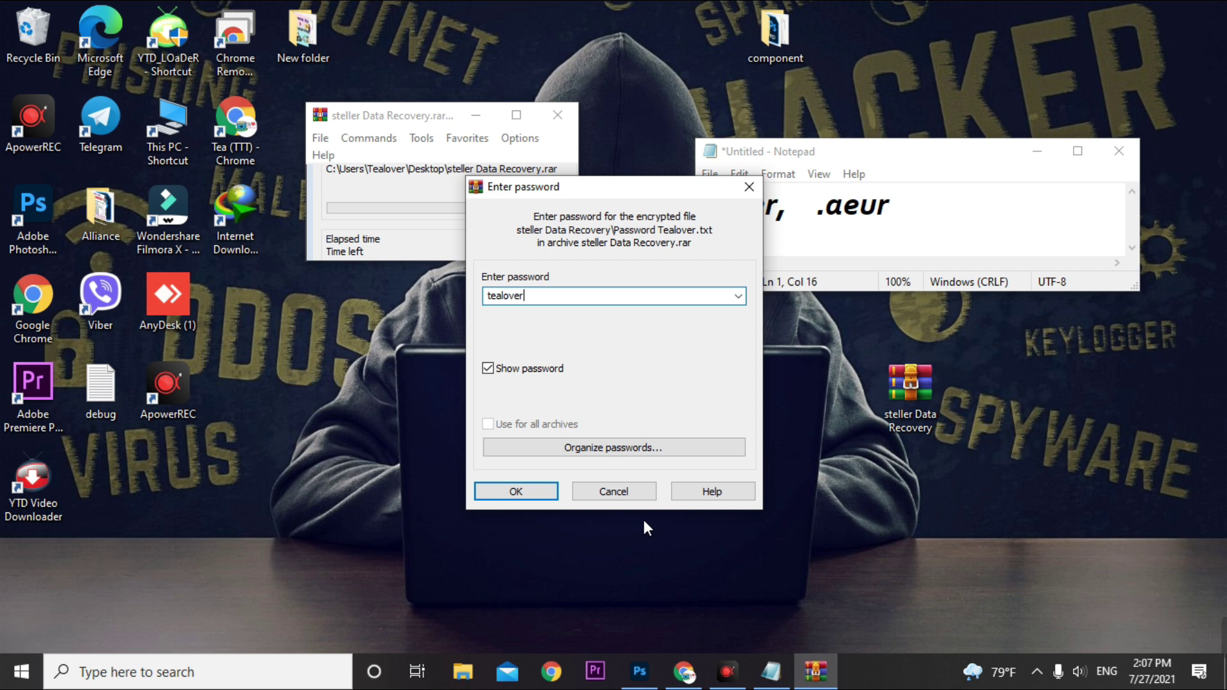
pyautogui.press('Return')
pyautogui.moveTo(25, 605); pyautogui.dragTo(470, 352)
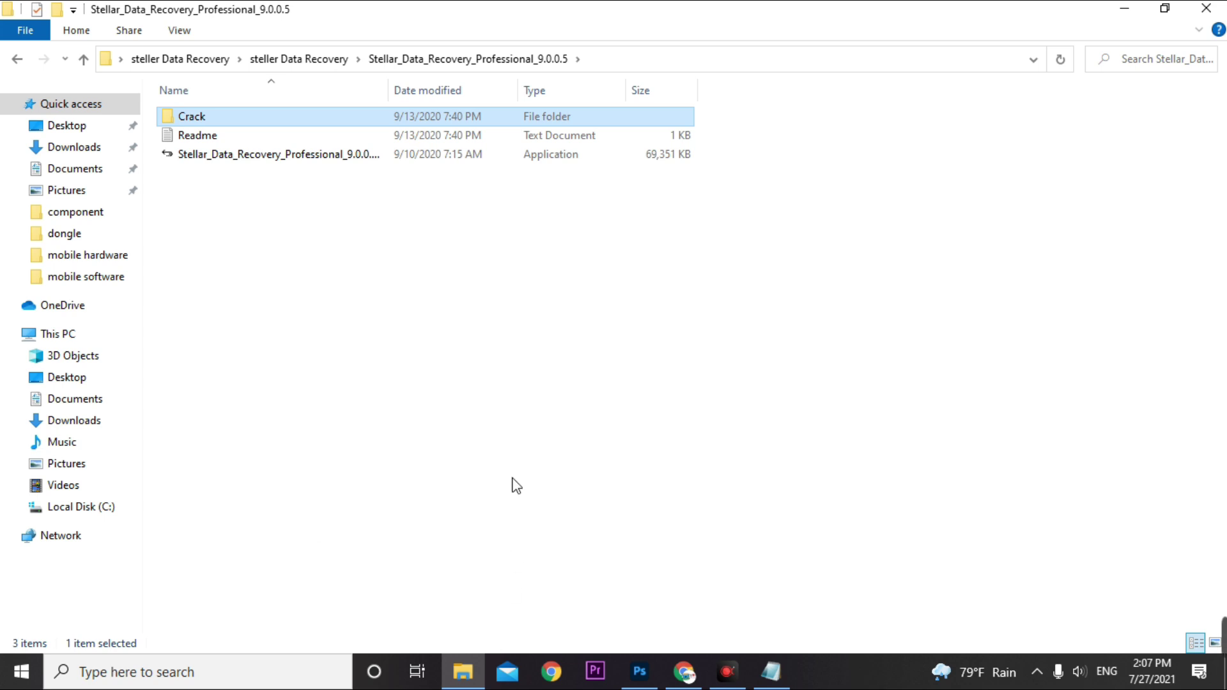
# - Install Stellar Data Recovery in English to the default C:\Program Files\Stellar Data Recovery folder
pyautogui.doubleClick(318, 160)
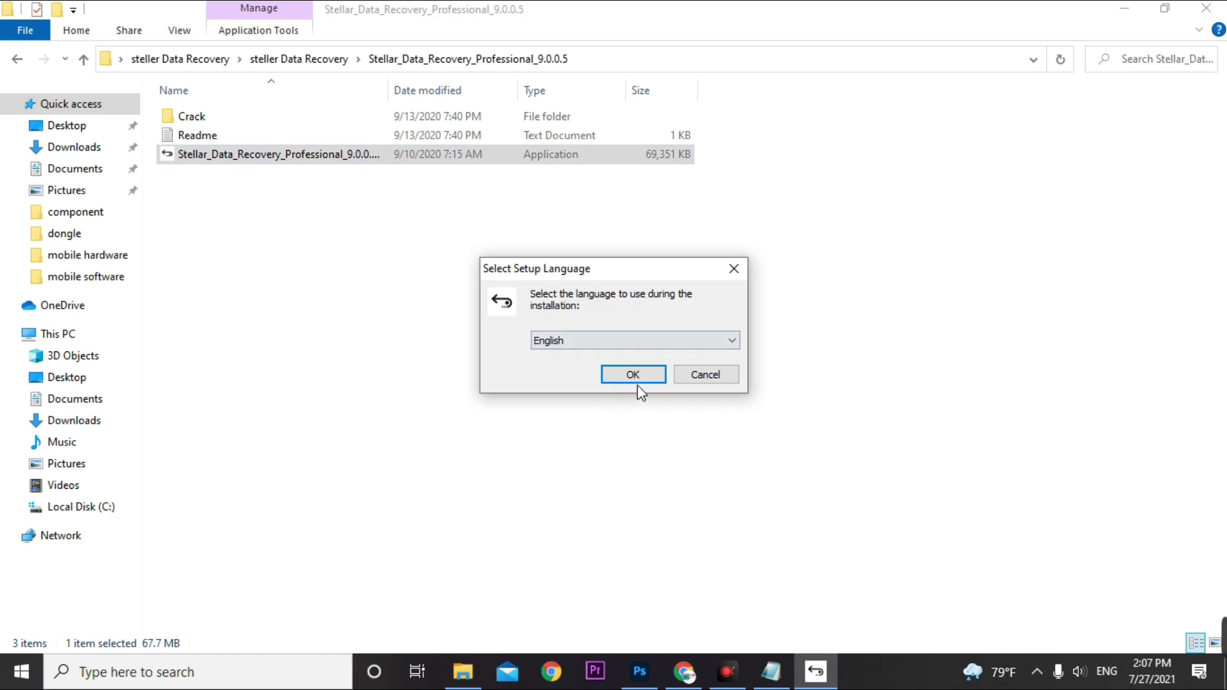
pyautogui.click(586, 342)
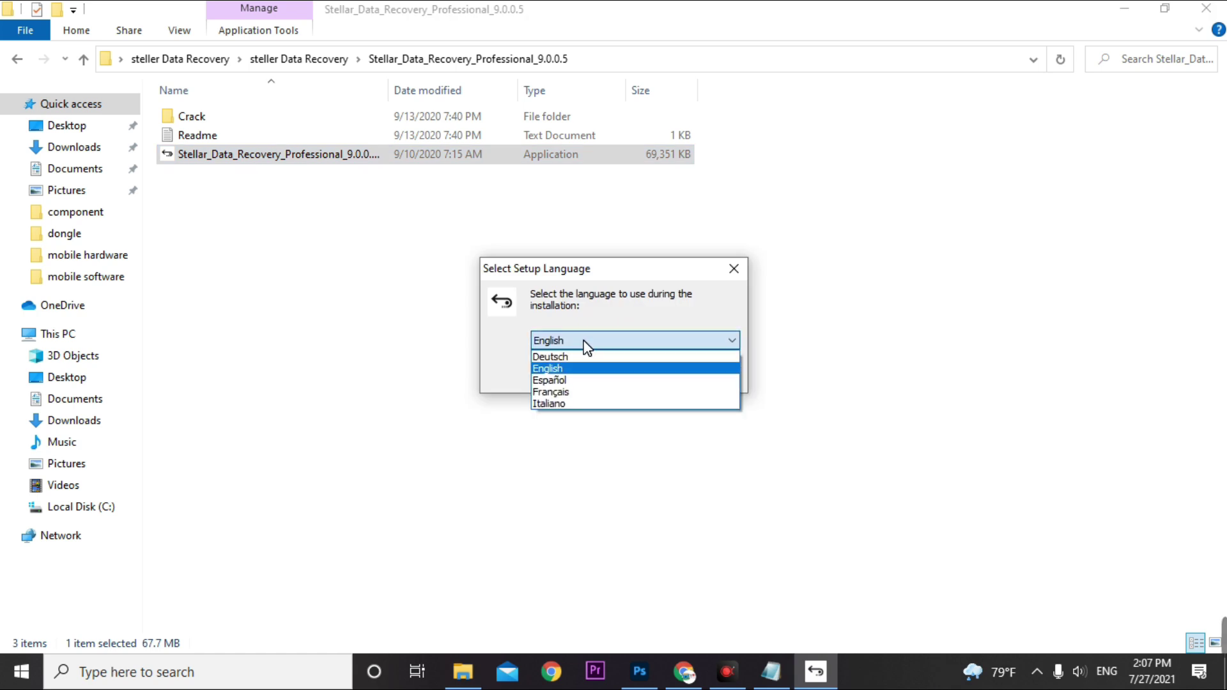
pyautogui.click(562, 369)
pyautogui.click(613, 376)
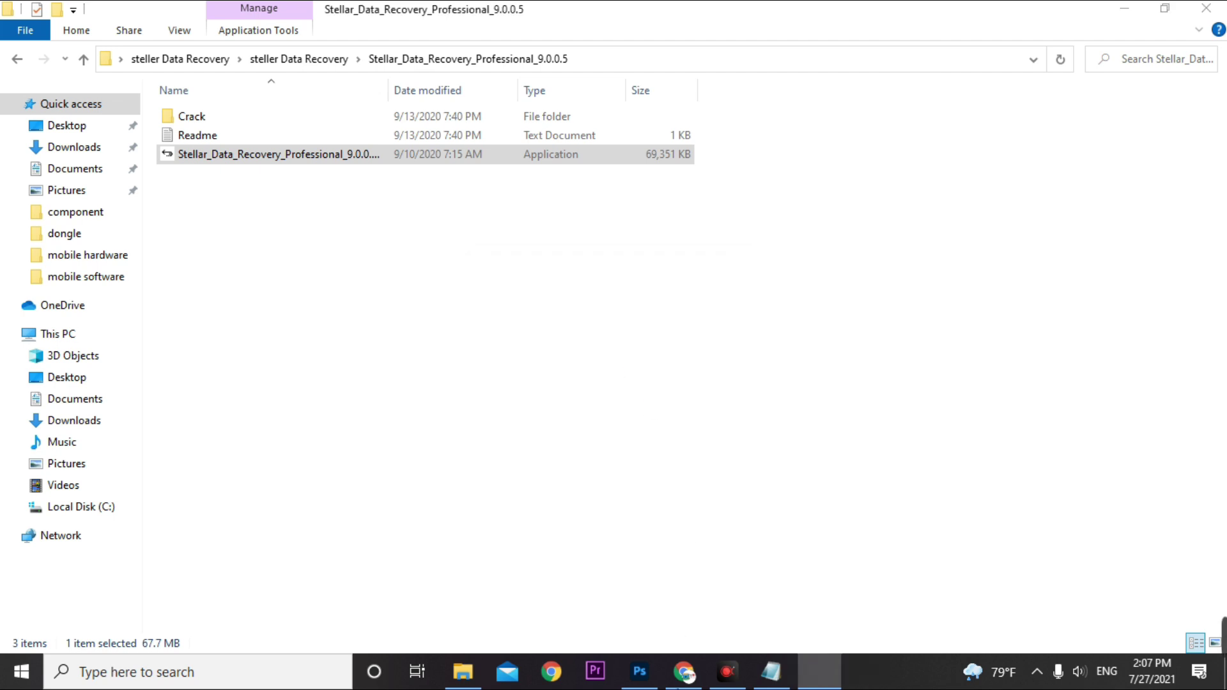
pyautogui.click(862, 614)
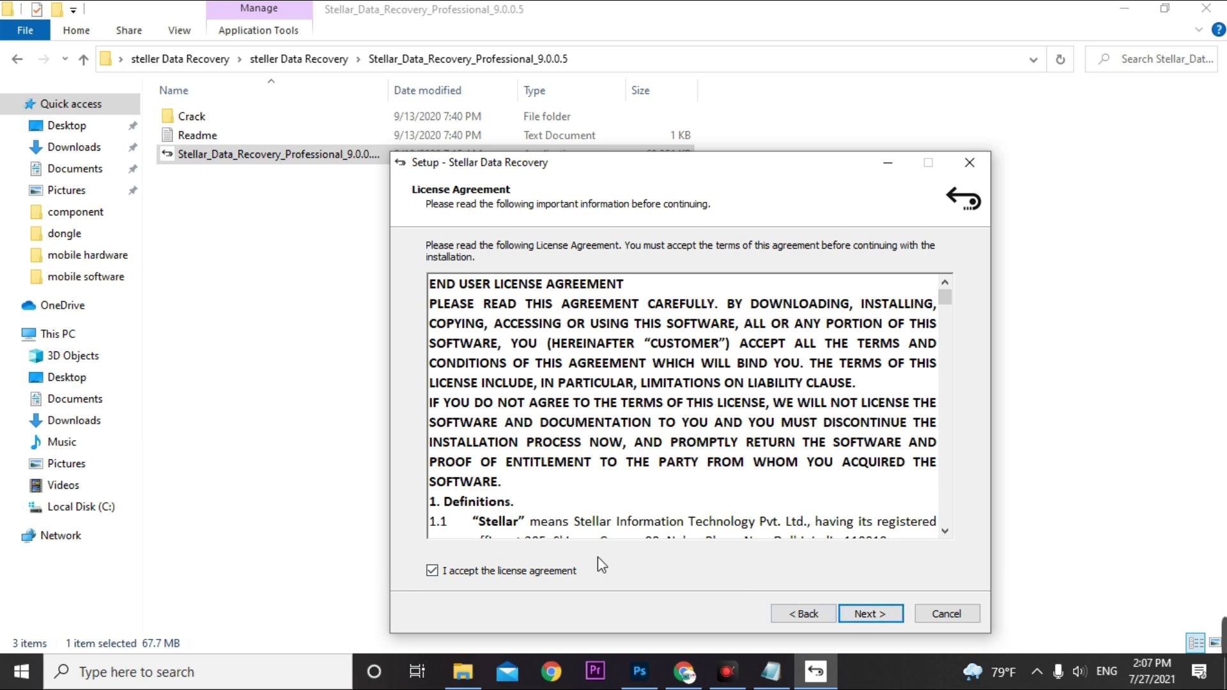
pyautogui.click(874, 614)
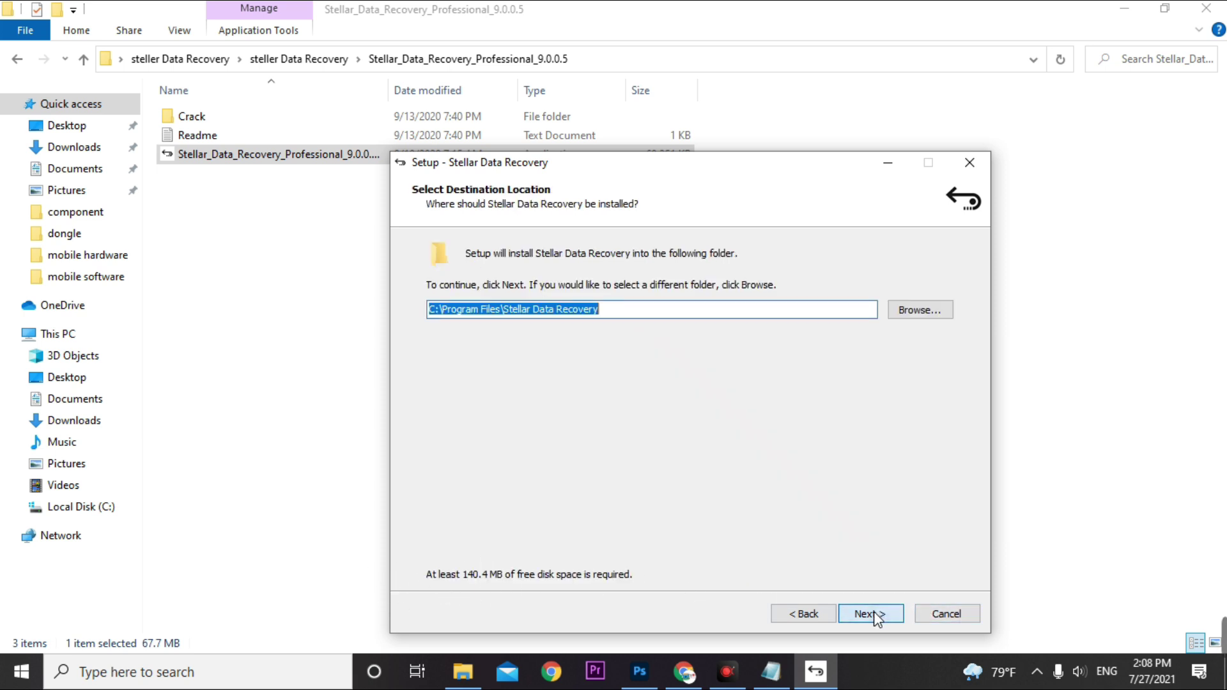
pyautogui.click(874, 614)
pyautogui.click(888, 617)
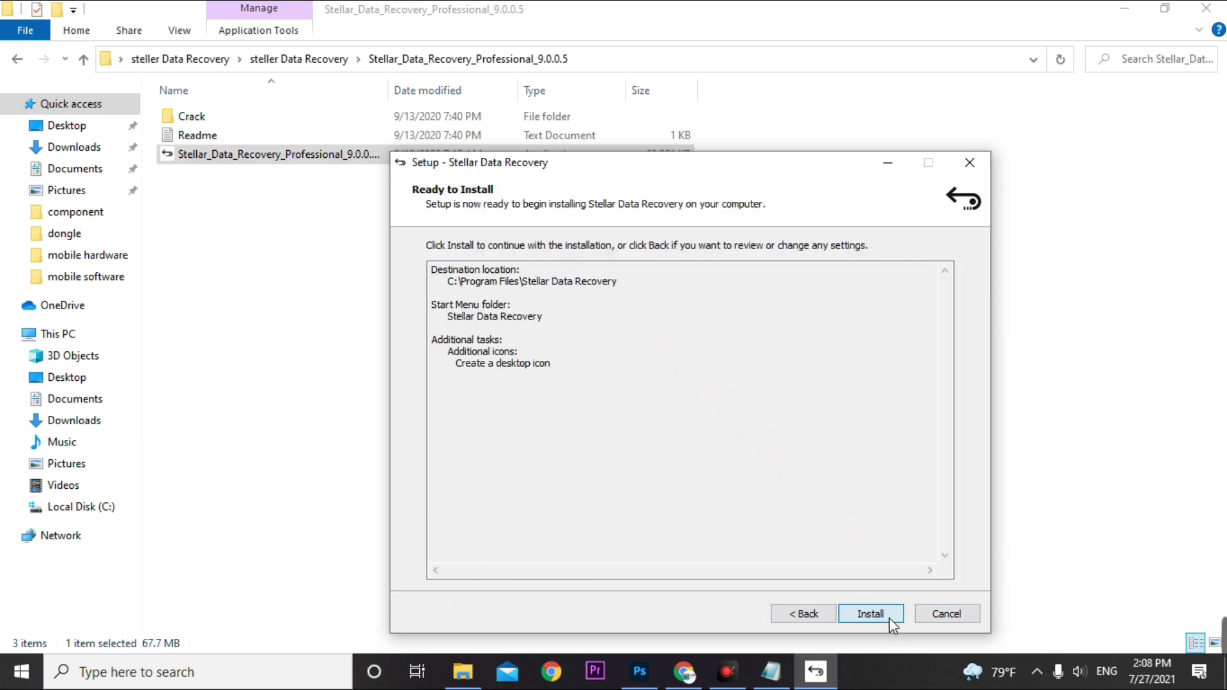
pyautogui.click(889, 618)
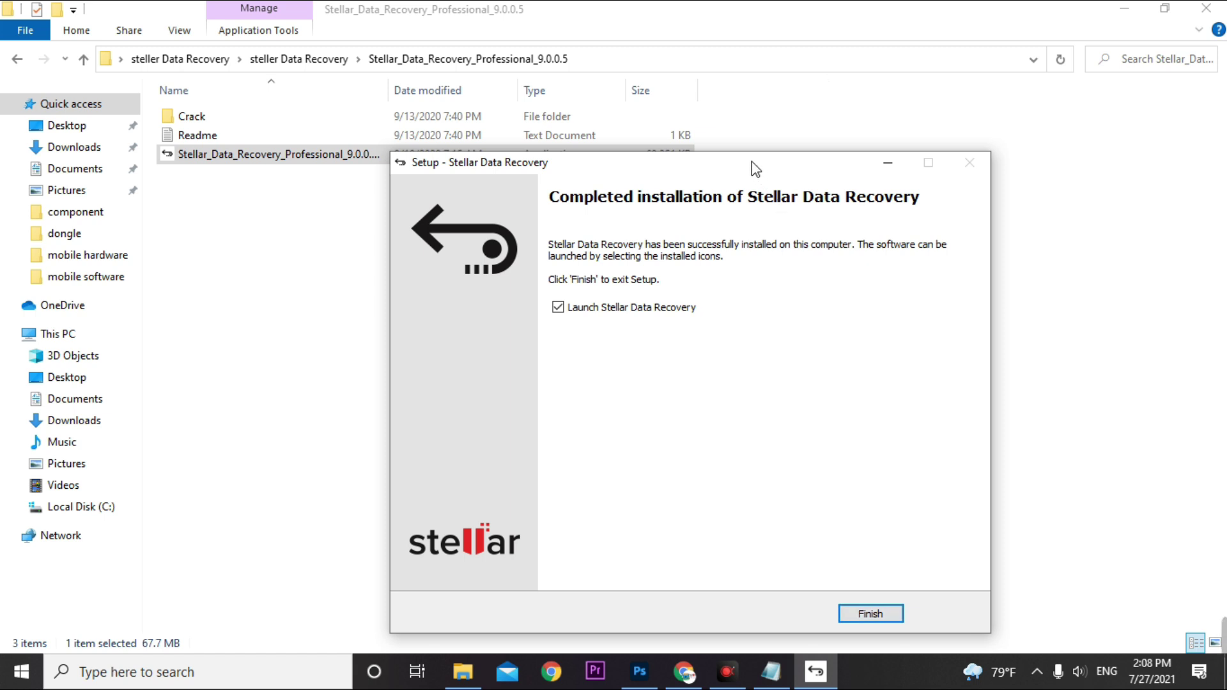
# - Finish setup with the launch option off, close the stellarinfo.com tab and minimize Chrome
pyautogui.moveTo(756, 169); pyautogui.dragTo(713, 94)
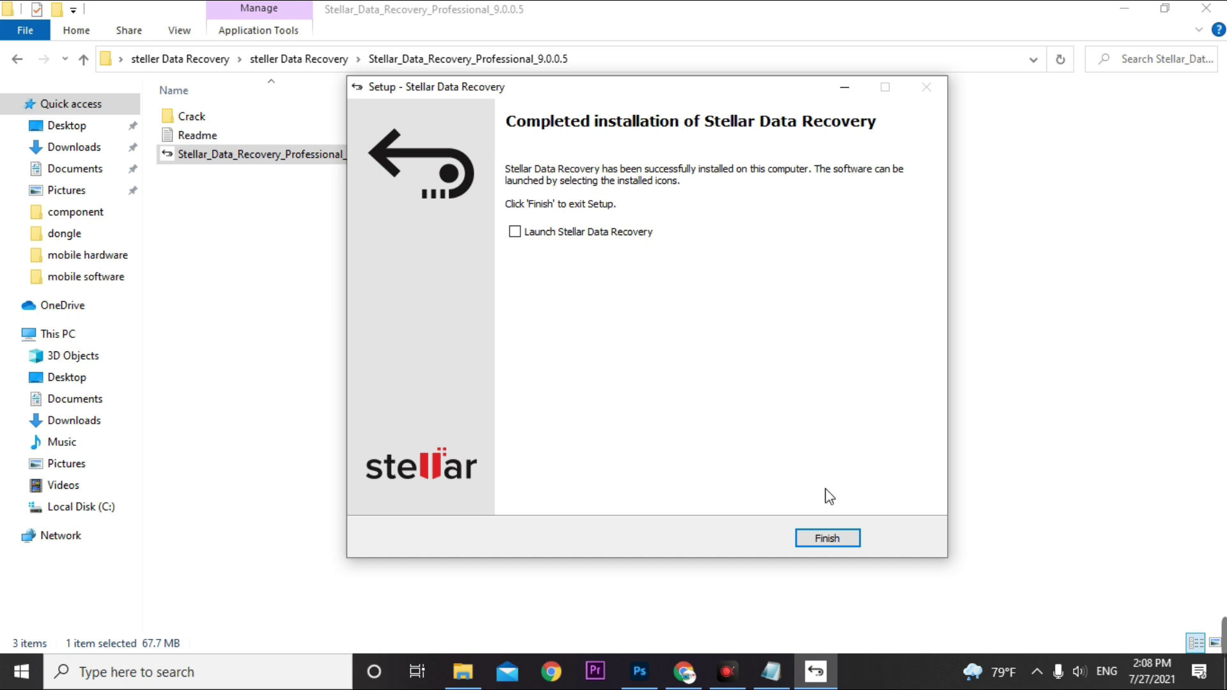
pyautogui.click(825, 538)
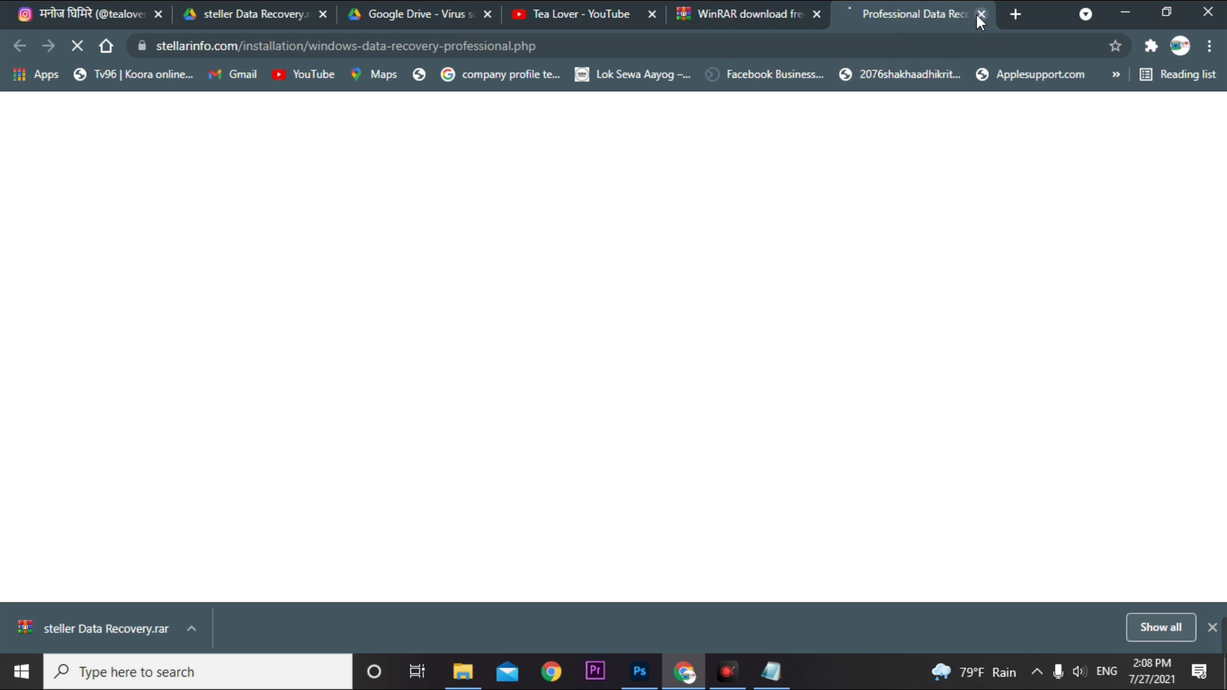
pyautogui.click(980, 13)
pyautogui.click(1131, 14)
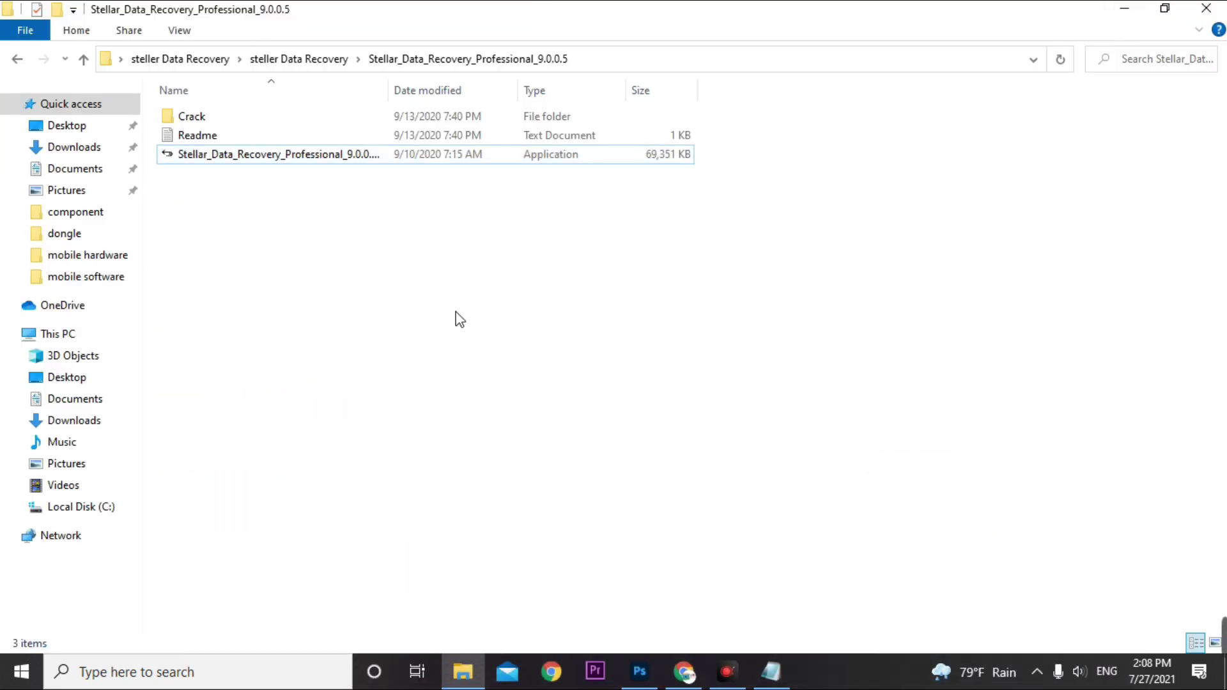
# - Open the Crack folder, then open System properties from This PC's Computer ribbon
pyautogui.doubleClick(207, 116)
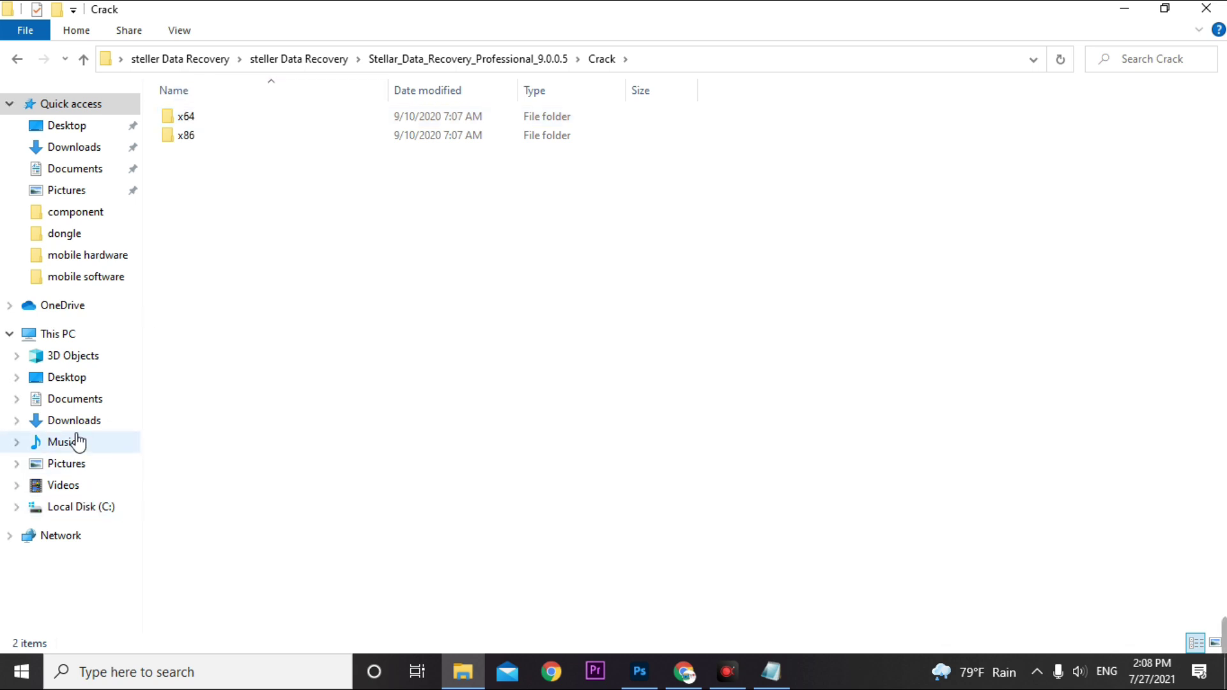
pyautogui.click(57, 333)
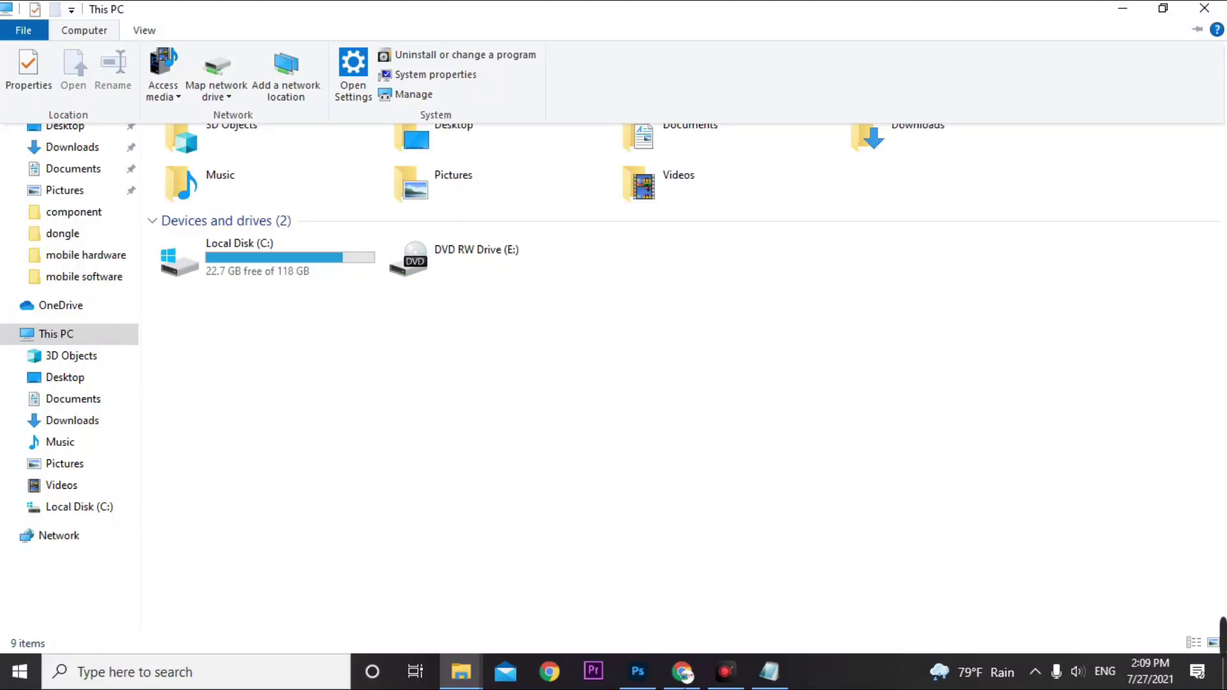
pyautogui.click(85, 32)
pyautogui.click(84, 32)
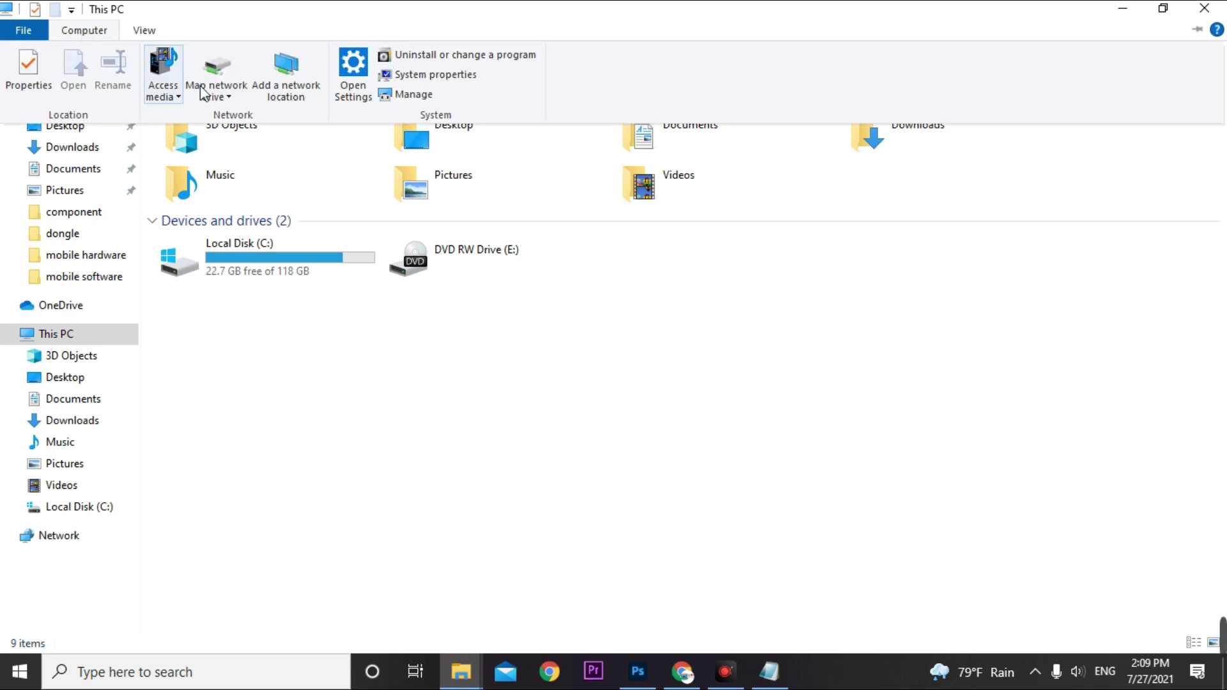
pyautogui.click(437, 75)
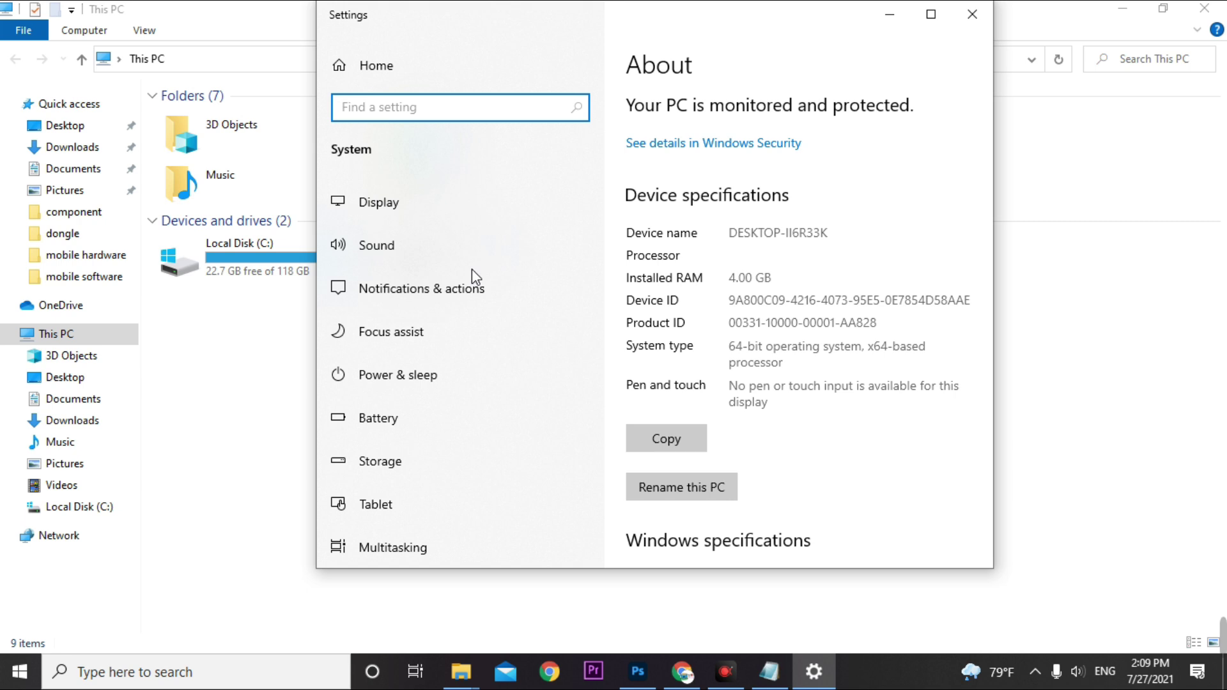
# - Confirm the system type is 64-bit, x64-based on the About page, then return to This PC
pyautogui.click(738, 355)
pyautogui.moveTo(738, 356); pyautogui.dragTo(758, 356)
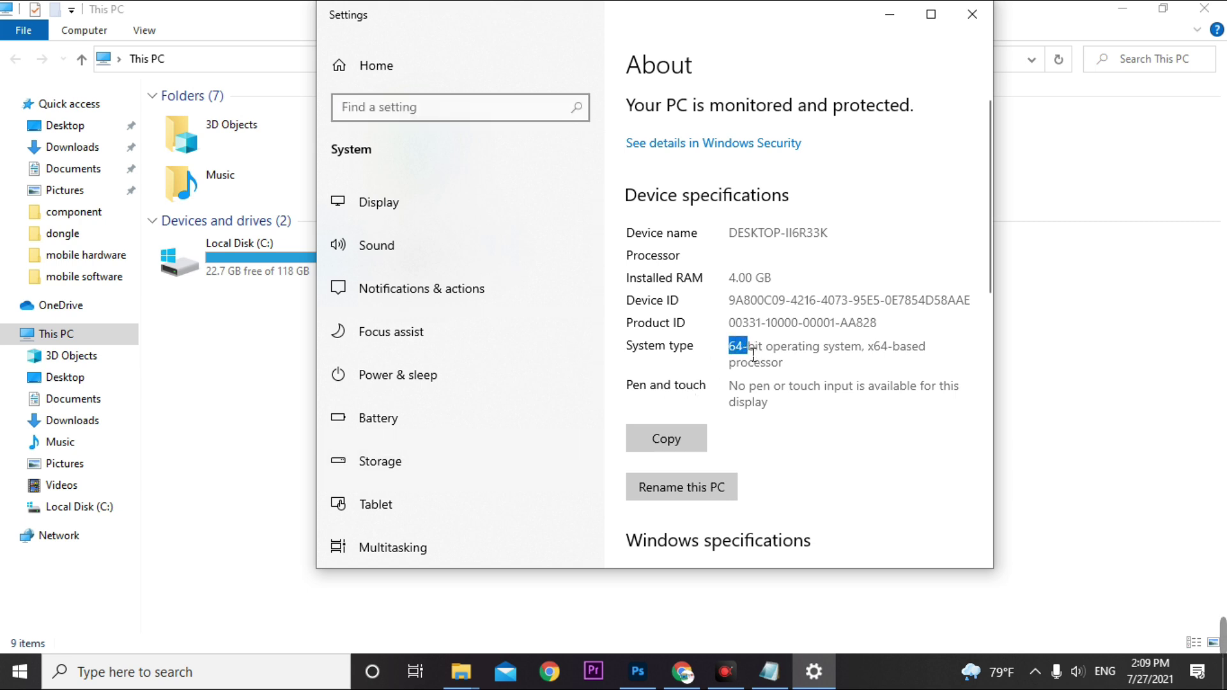
pyautogui.click(755, 368)
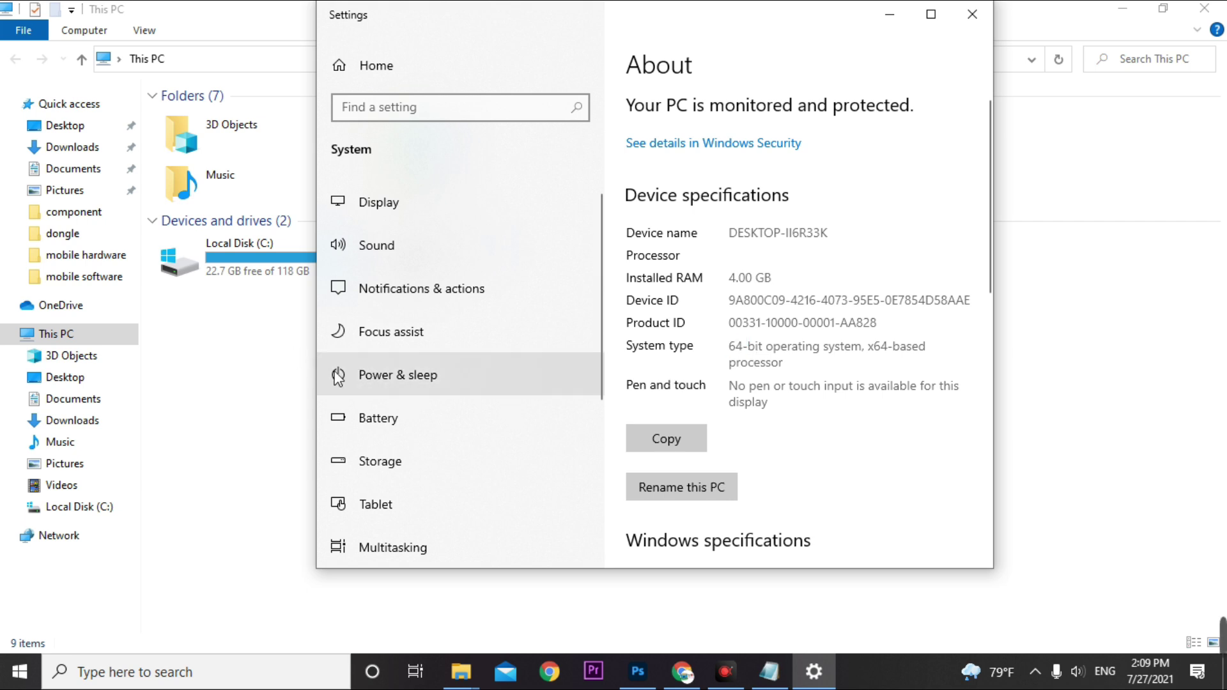
pyautogui.click(460, 671)
# - Open the Crack\x64 folder and look over its photo and video repair applications
pyautogui.moveTo(460, 671)
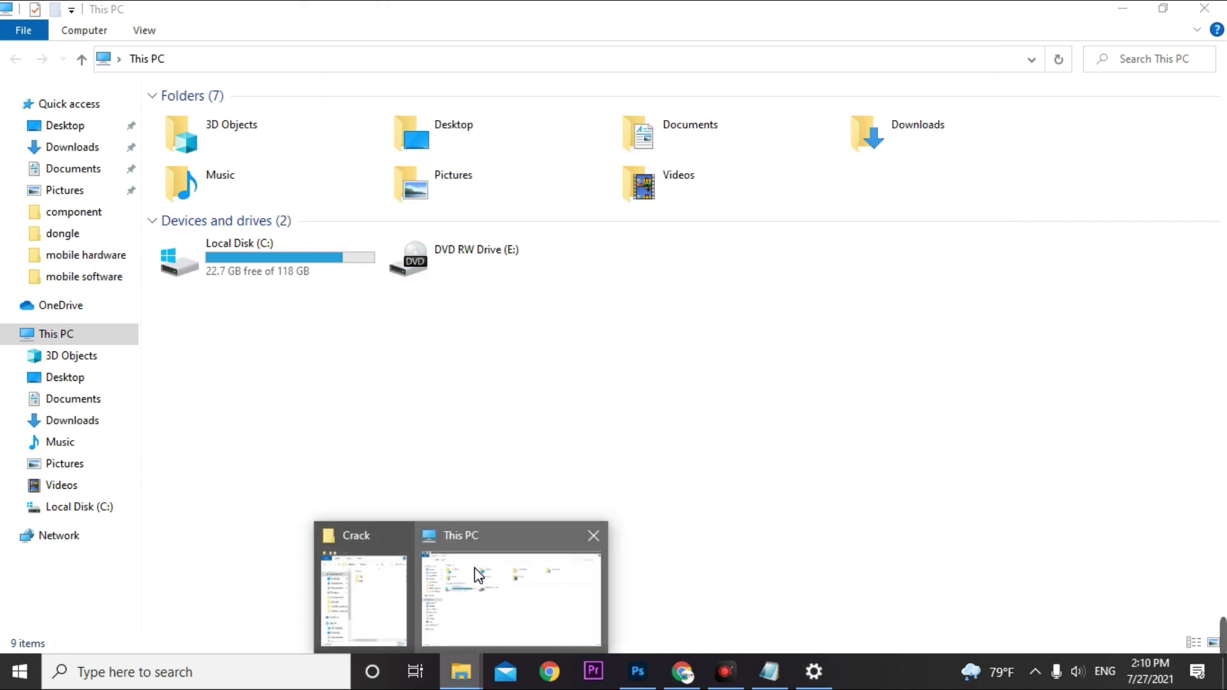
pyautogui.click(400, 589)
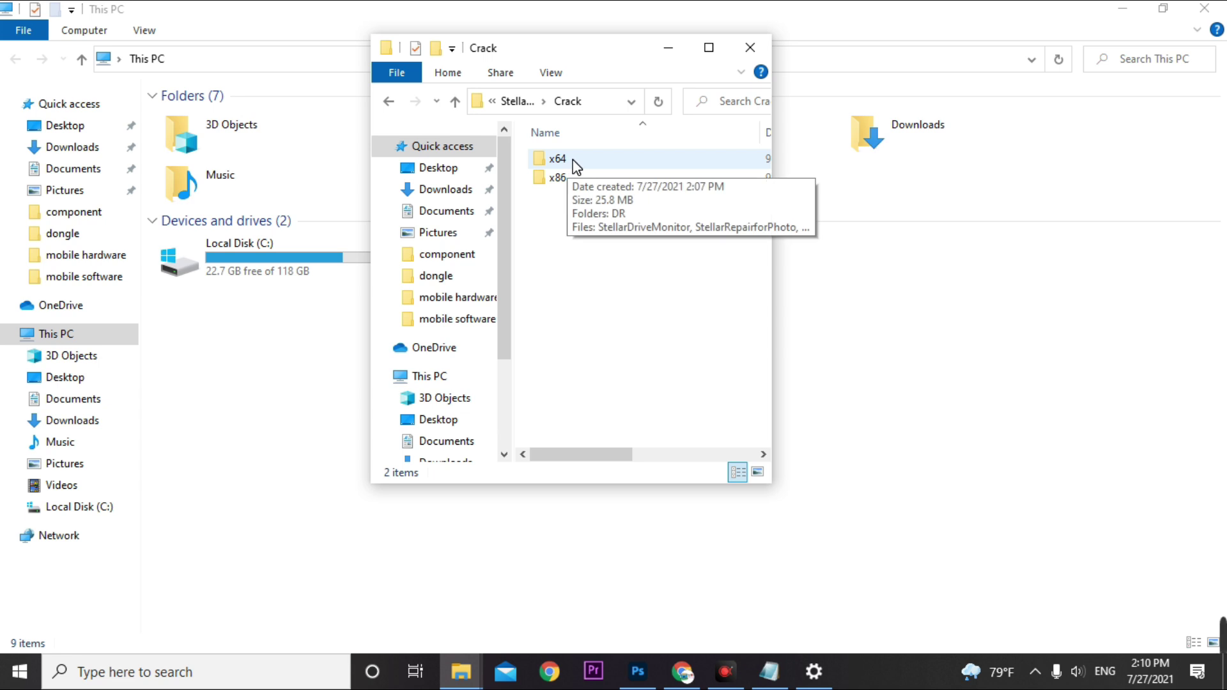
pyautogui.doubleClick(572, 157)
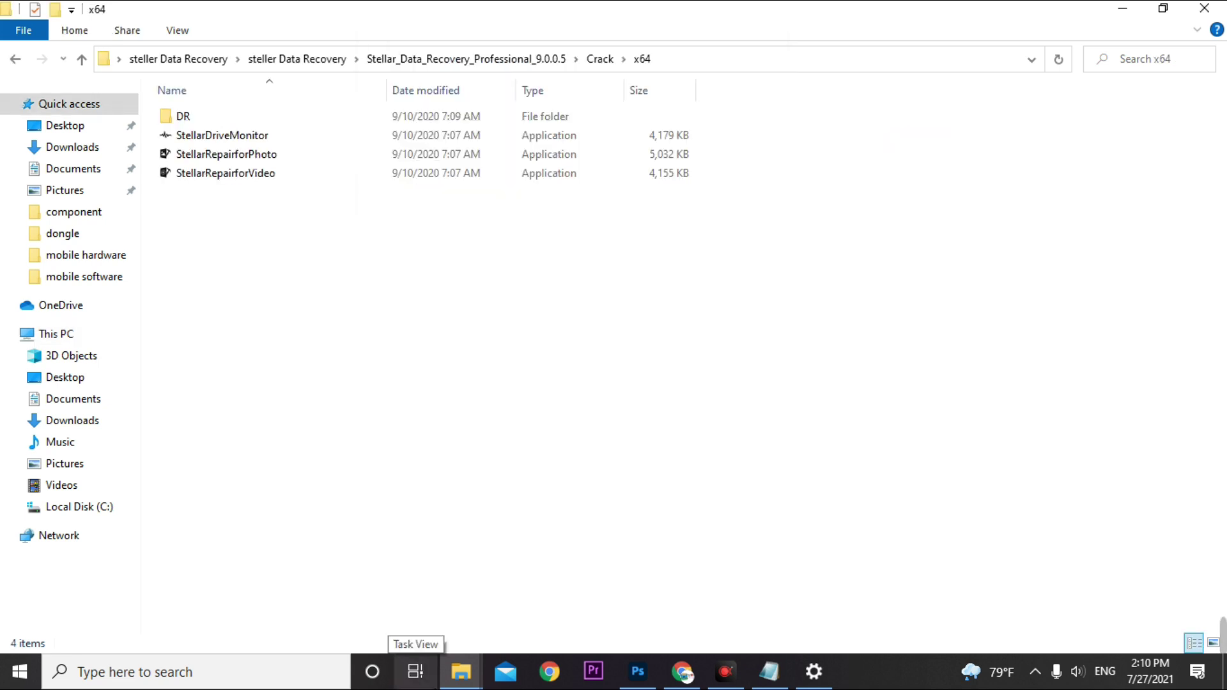
pyautogui.moveTo(228, 257); pyautogui.dragTo(224, 155)
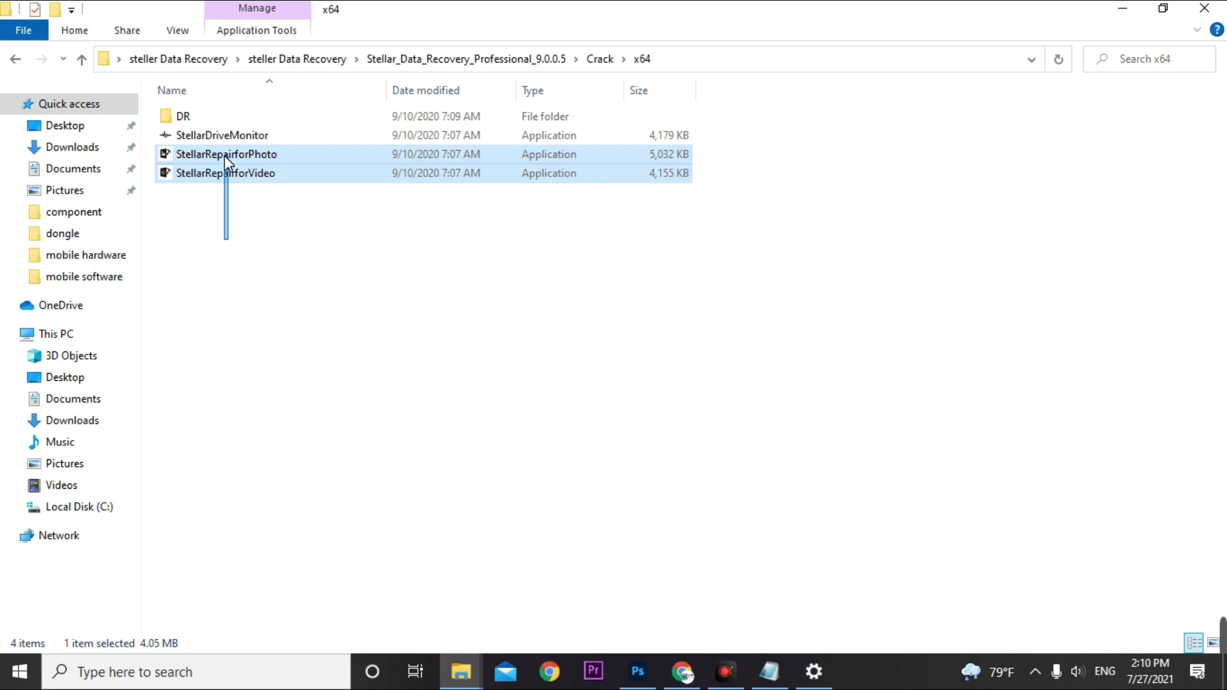
pyautogui.click(230, 236)
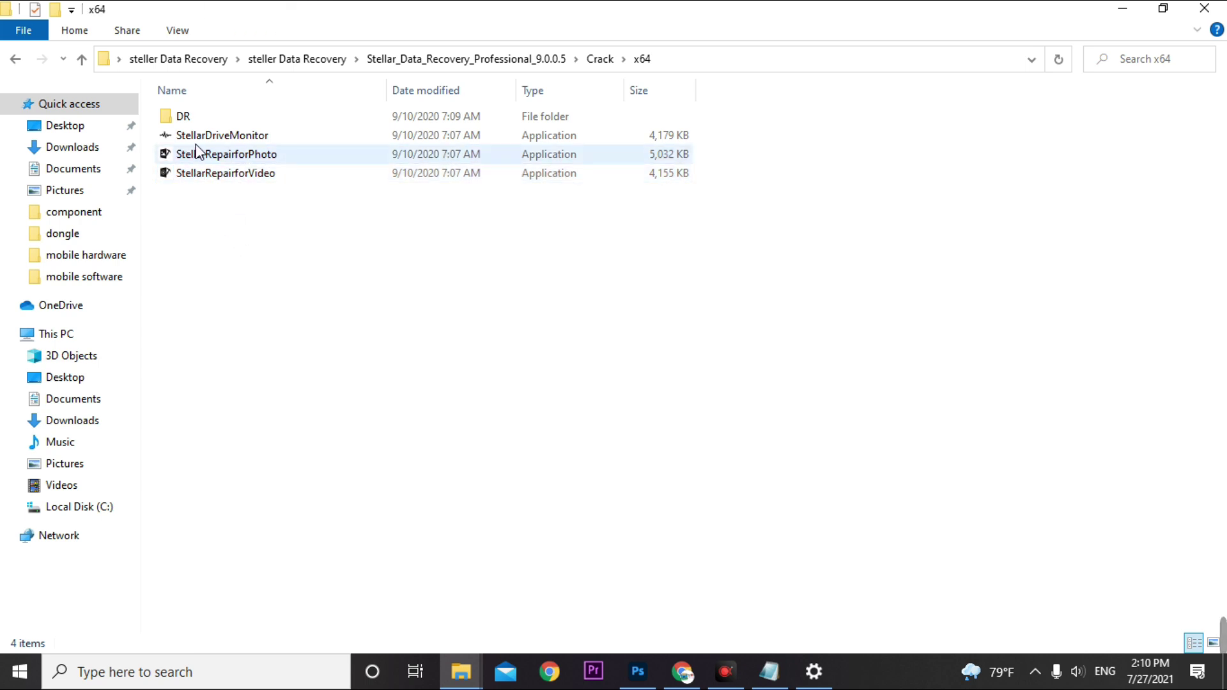
# - Move StellarDataRecovery from the DR subfolder up into the x64 folder
pyautogui.doubleClick(220, 117)
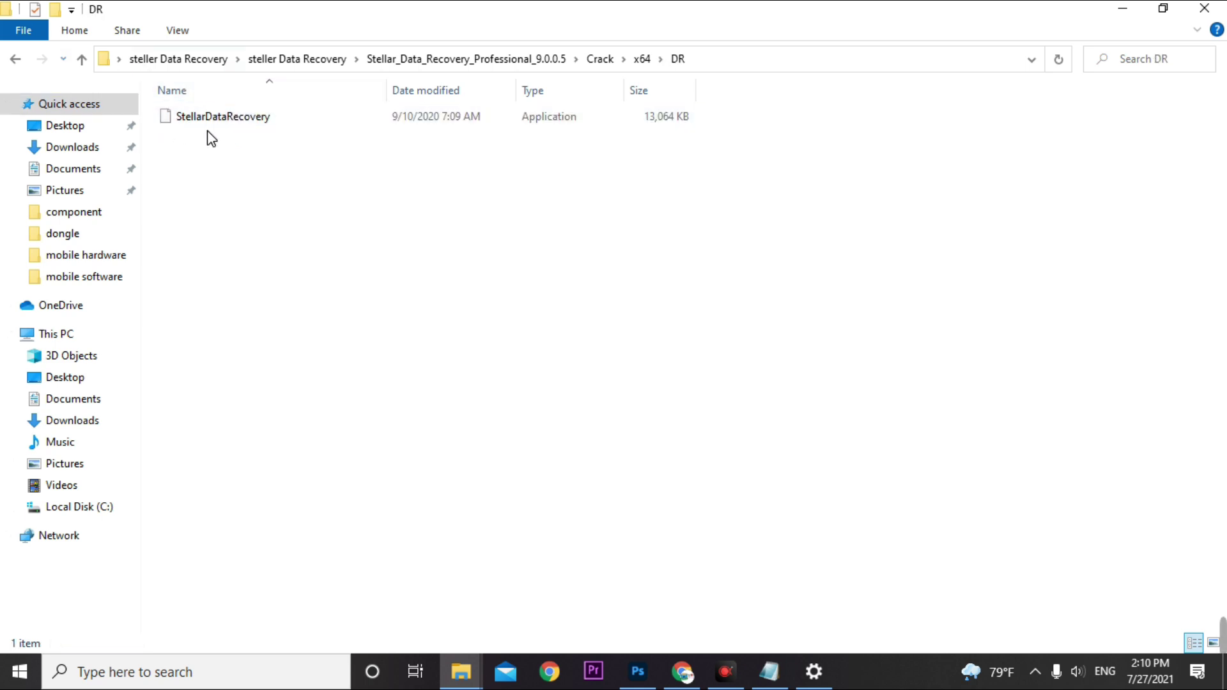
pyautogui.click(208, 123)
pyautogui.rightClick(208, 120)
pyautogui.click(83, 70)
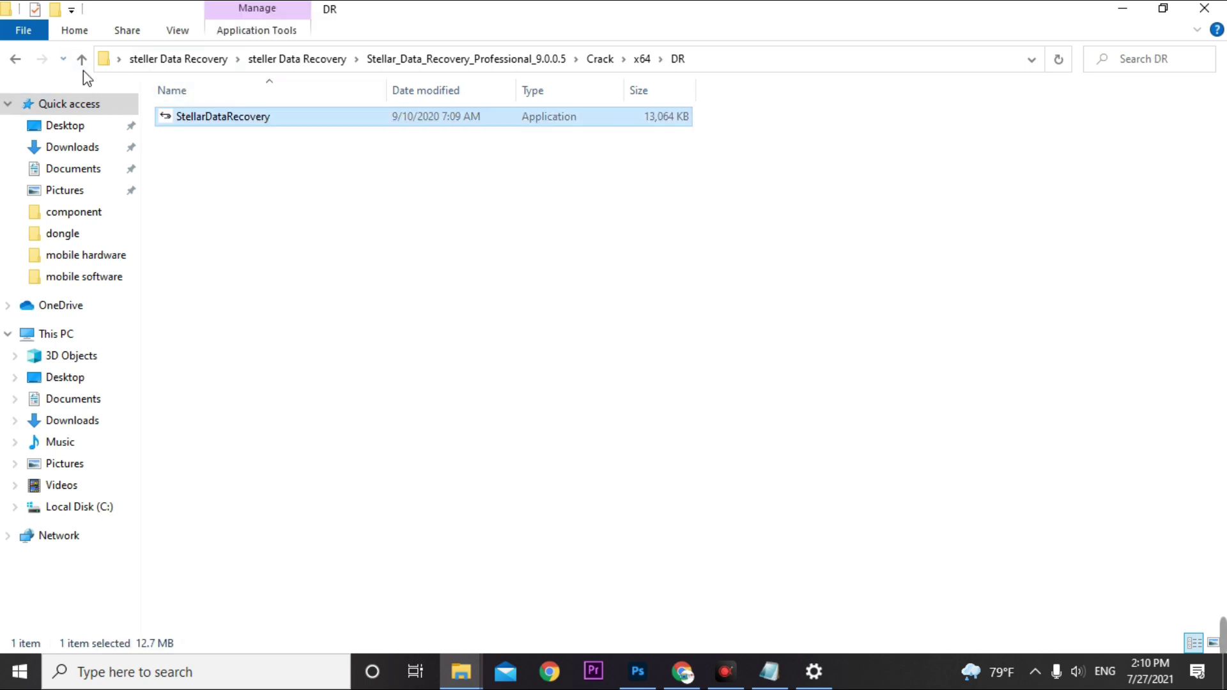
pyautogui.click(82, 59)
pyautogui.rightClick(267, 294)
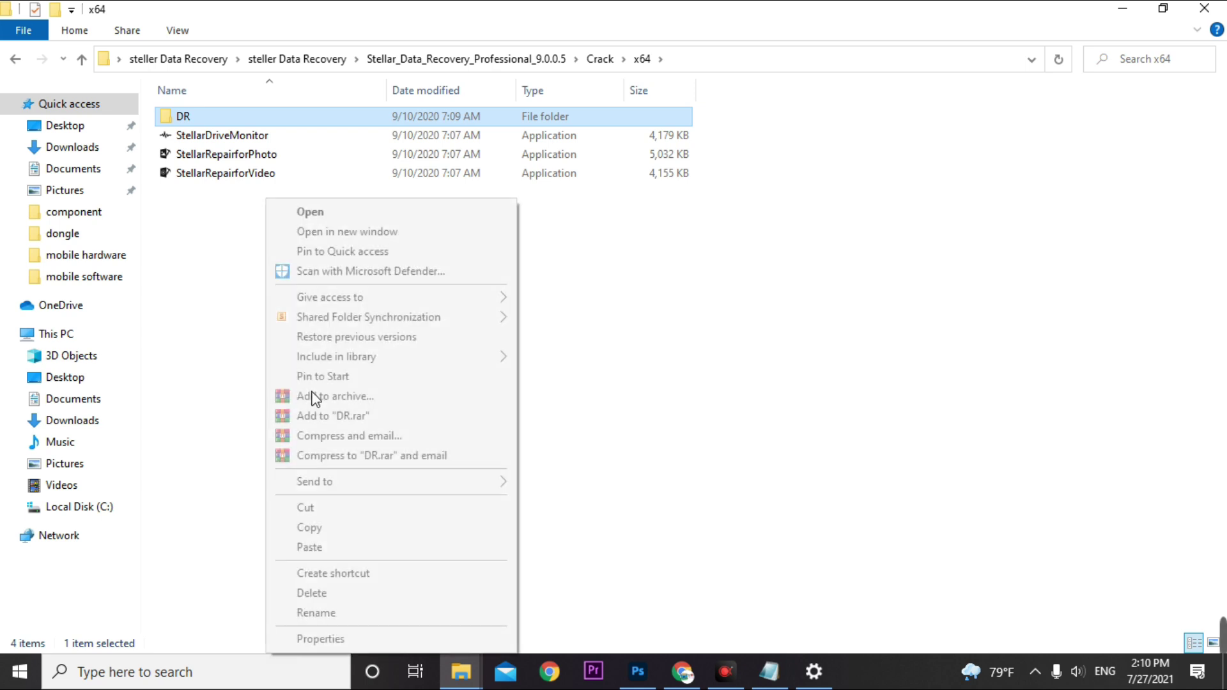
pyautogui.click(243, 362)
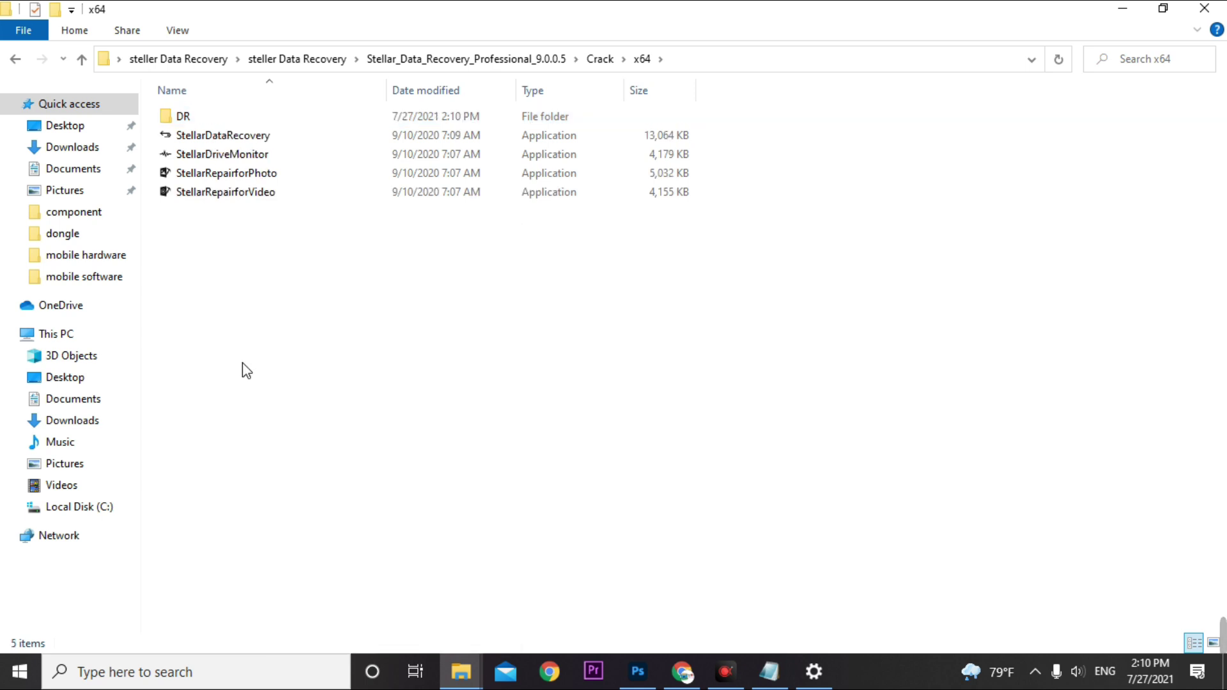
# - Copy the four application files in x64 and minimize both Explorer windows
pyautogui.moveTo(230, 219); pyautogui.dragTo(220, 136)
pyautogui.rightClick(219, 135)
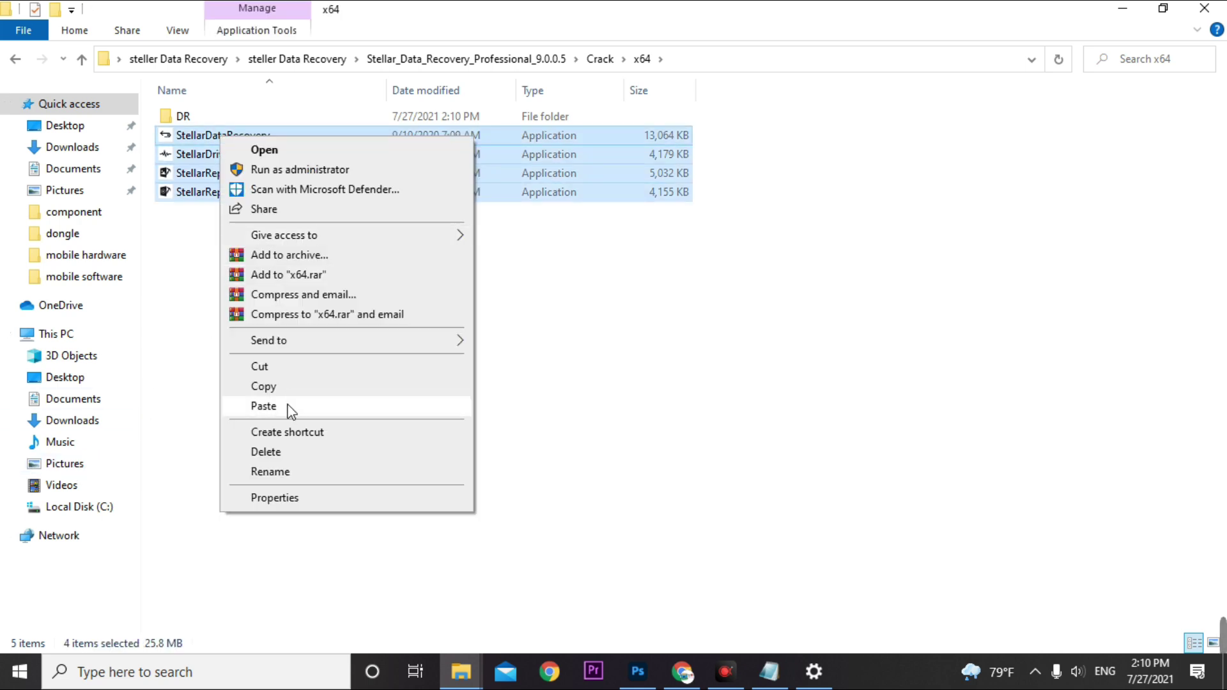
pyautogui.click(278, 386)
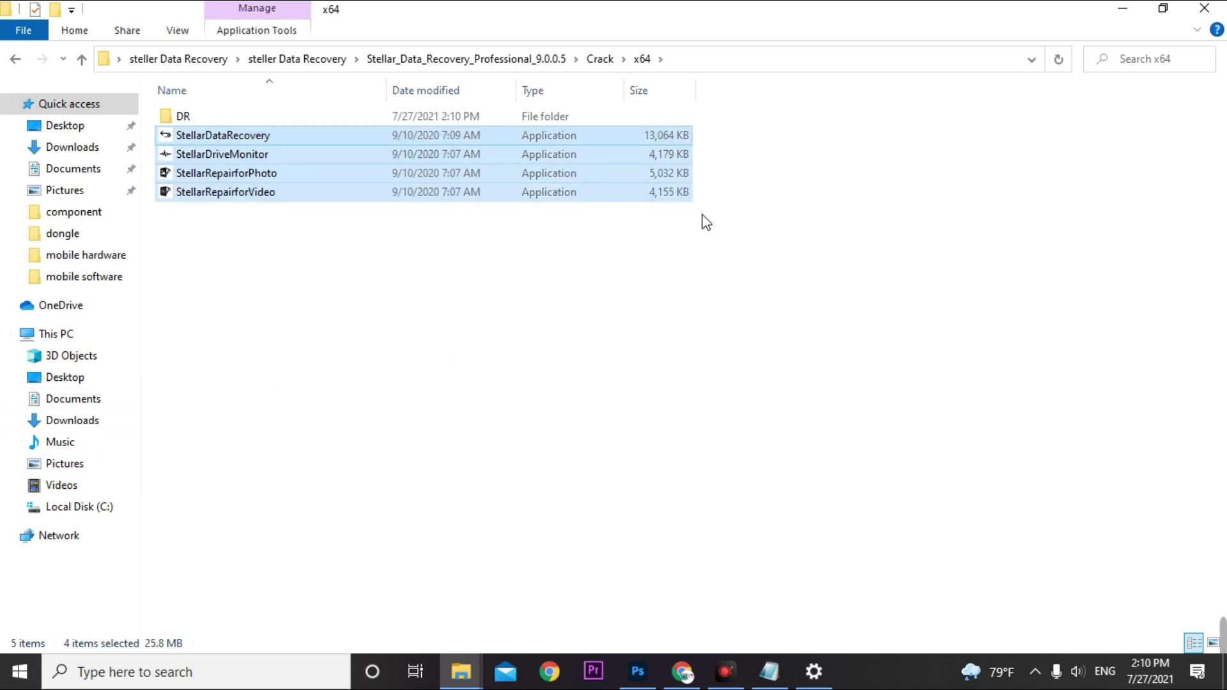
pyautogui.click(1123, 9)
pyautogui.click(1129, 12)
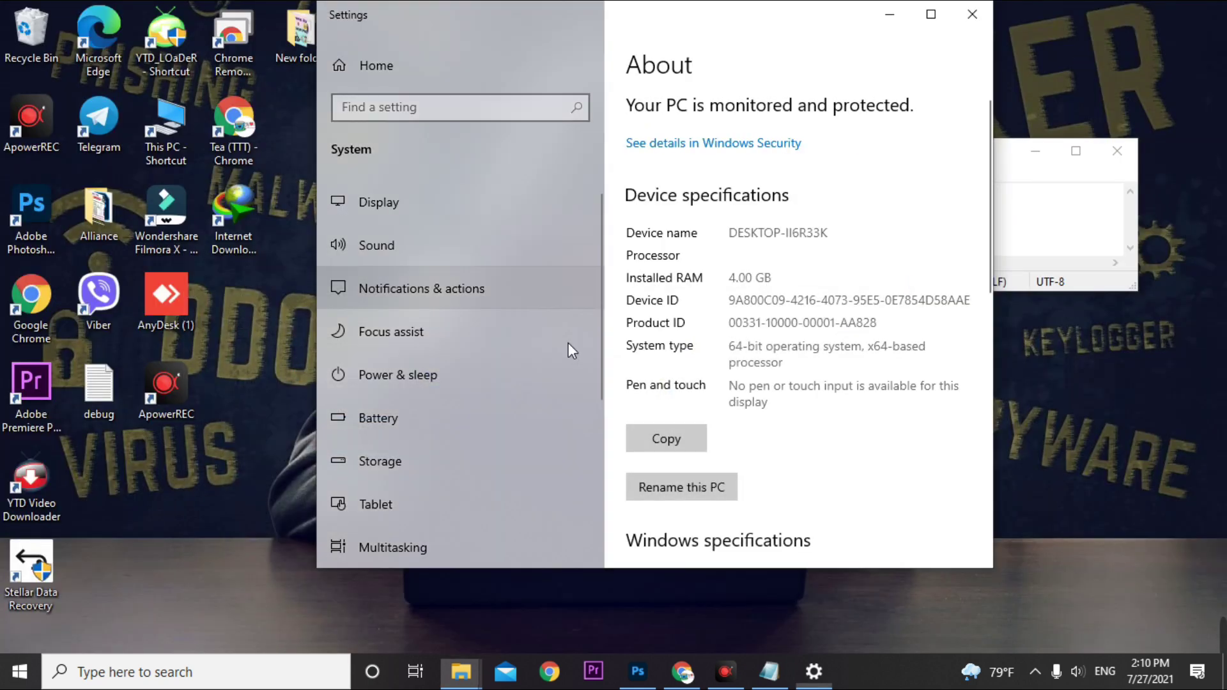
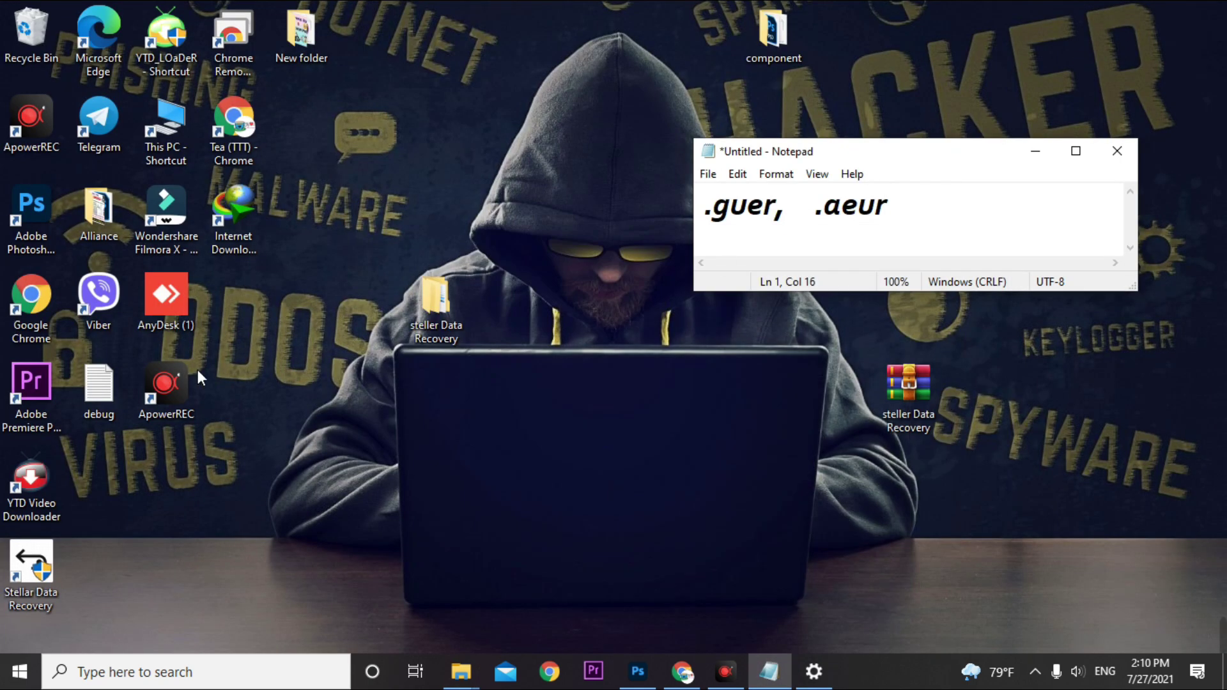
# - Open the Stellar Data Recovery shortcut's install folder (DR) and maximize it
pyautogui.moveTo(31, 573); pyautogui.dragTo(390, 166)
pyautogui.rightClick(374, 123)
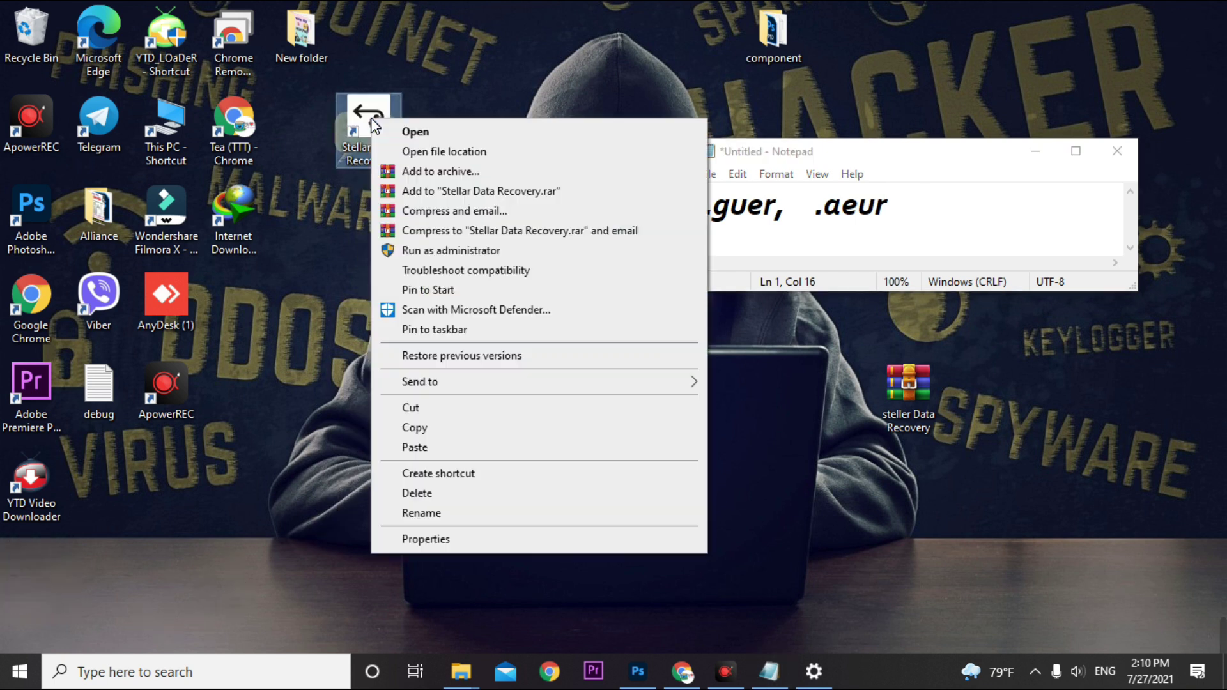
pyautogui.click(442, 154)
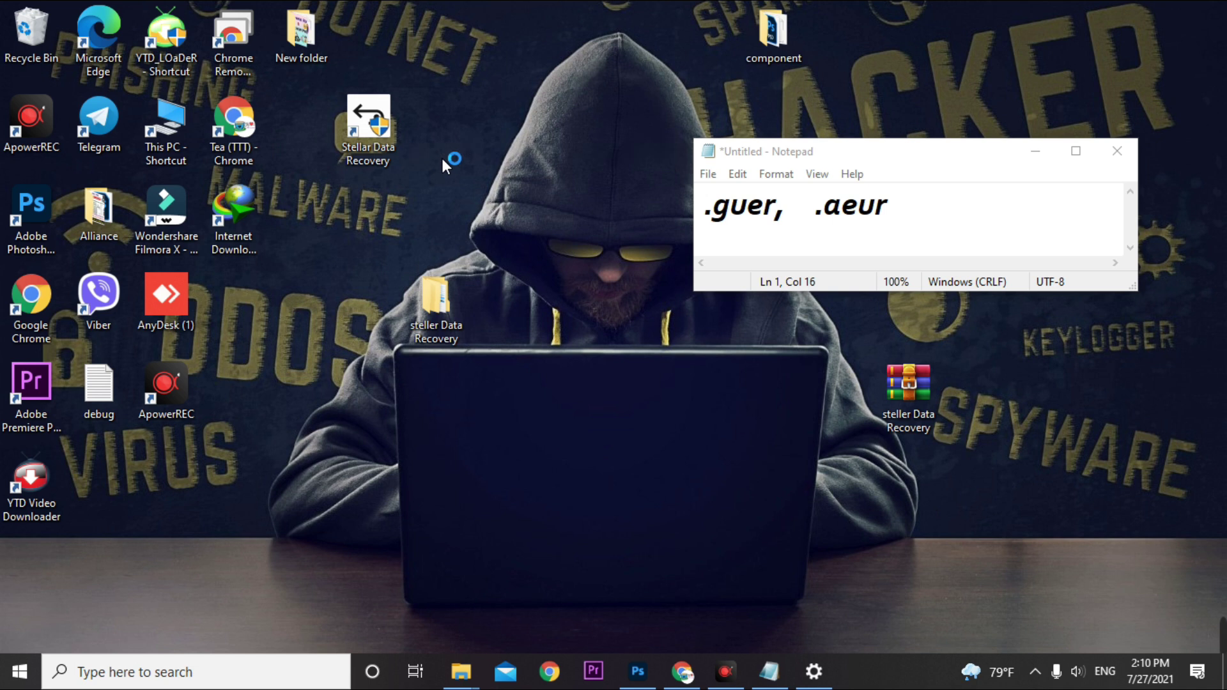
pyautogui.click(755, 93)
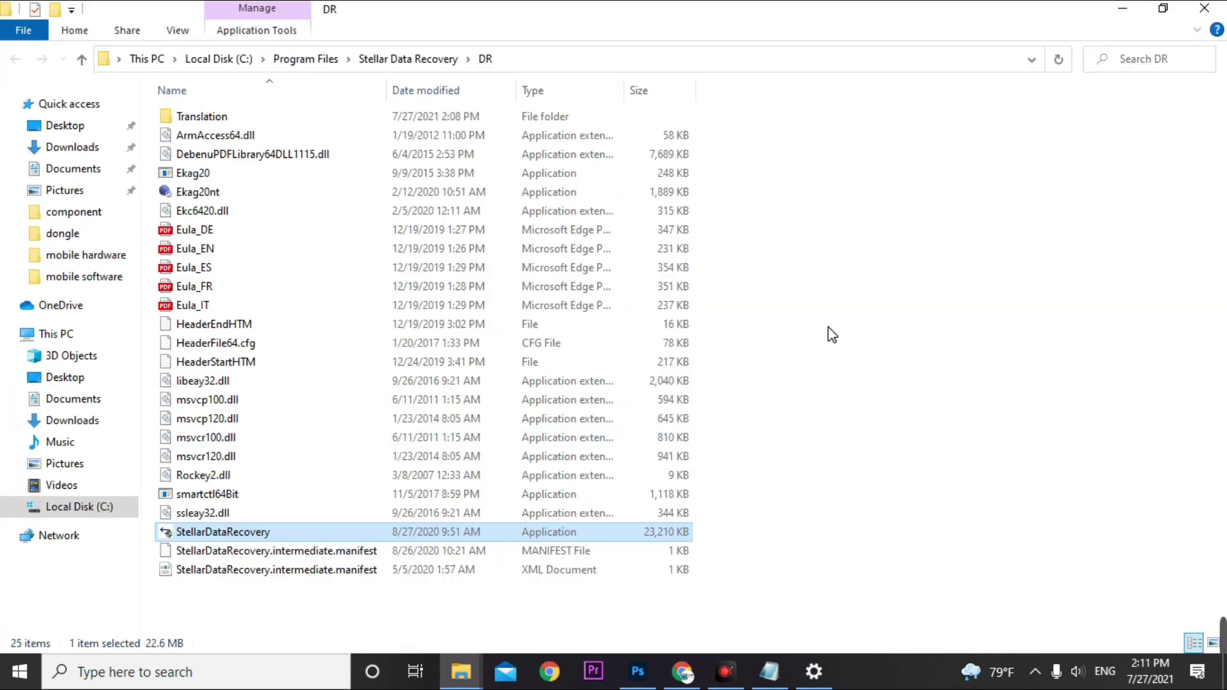
# - Paste the copied files into DR, replacing all existing ones, and launch StellarDataRecovery
pyautogui.click(814, 276)
pyautogui.rightClick(814, 276)
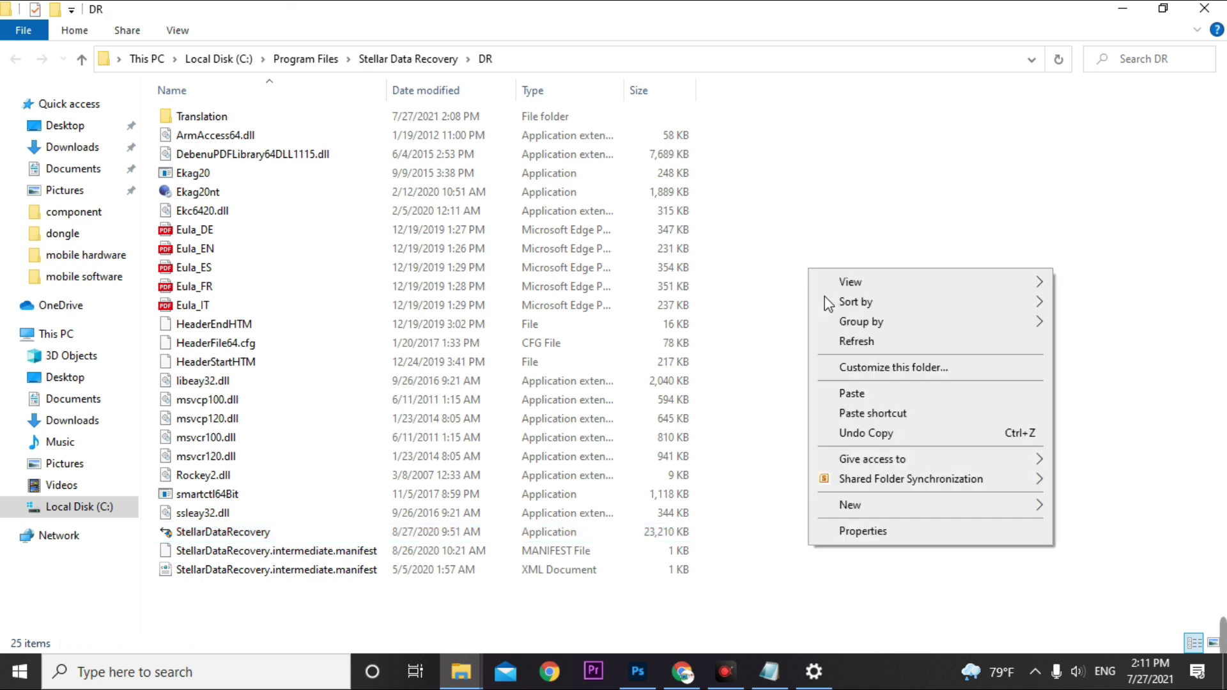
pyautogui.click(856, 392)
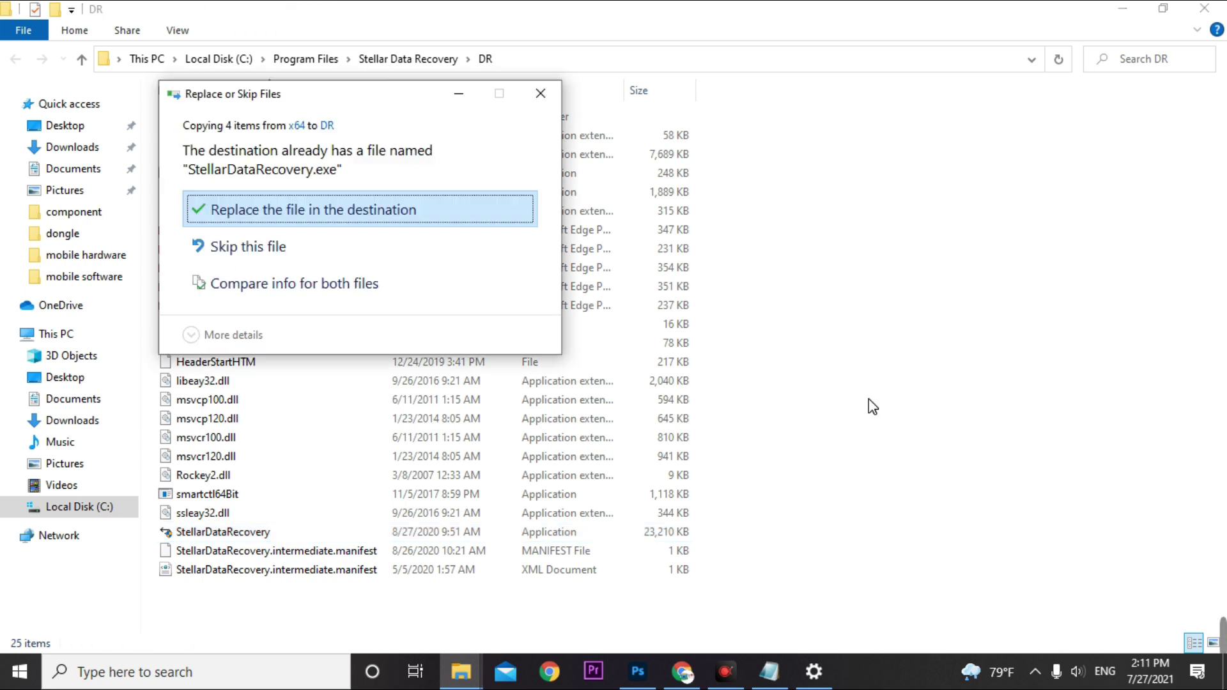
pyautogui.click(346, 212)
pyautogui.click(214, 219)
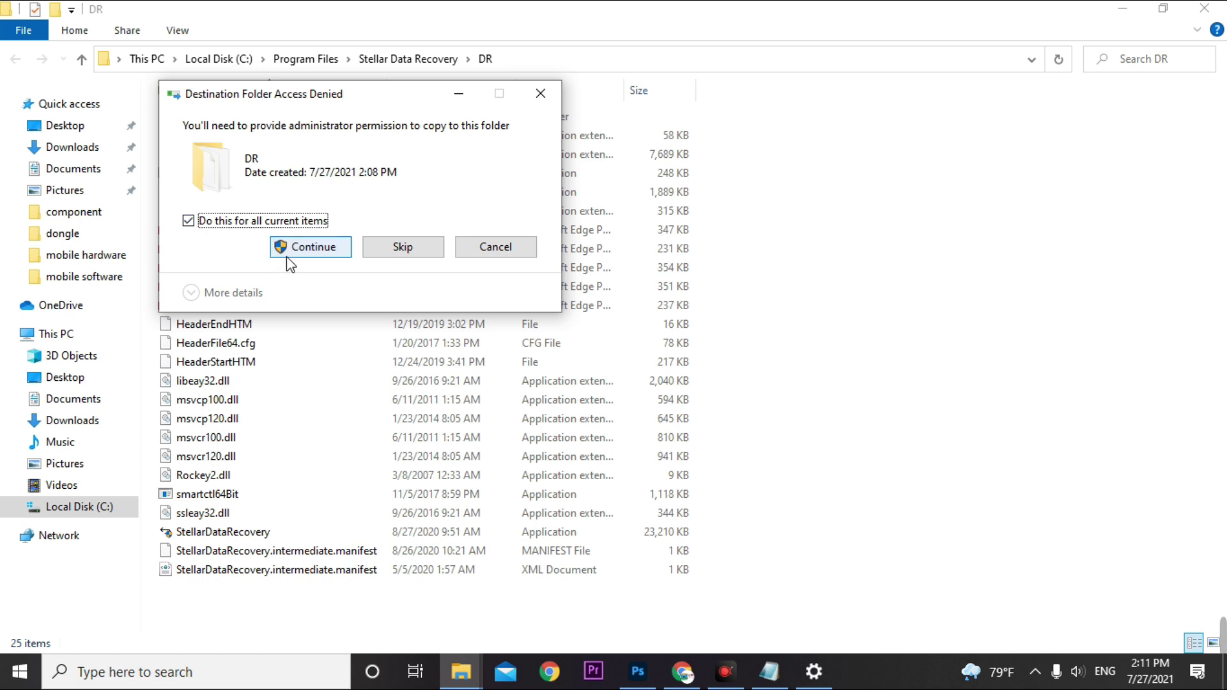
pyautogui.click(310, 256)
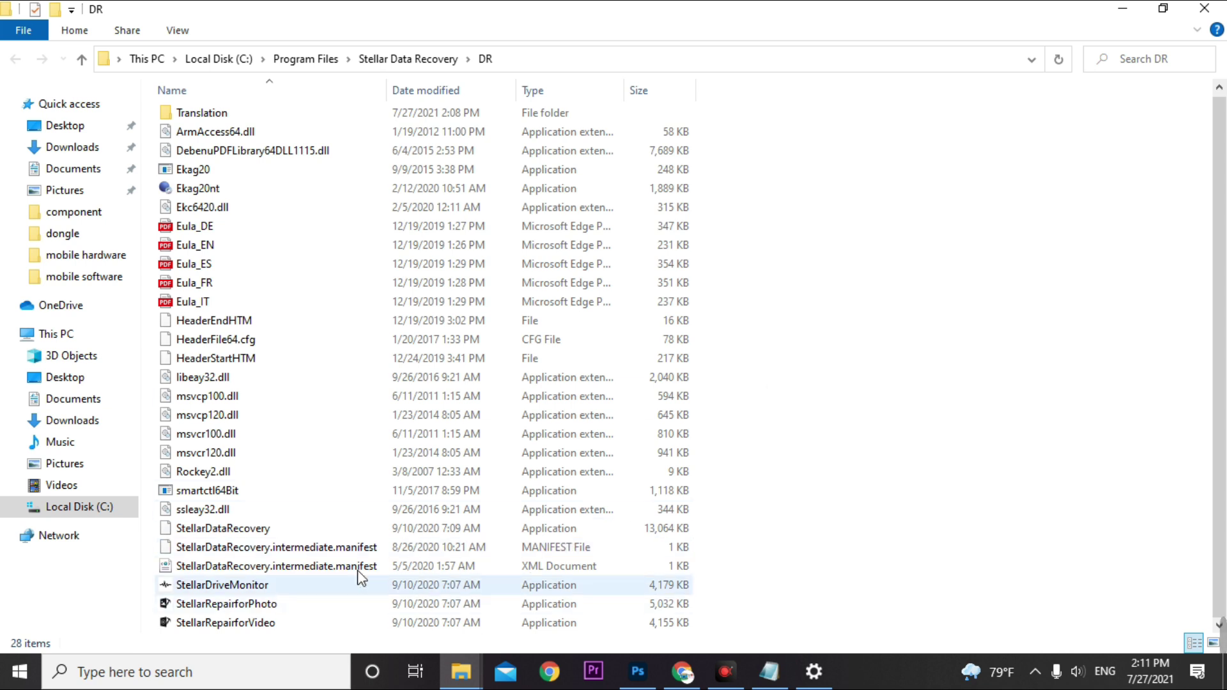
pyautogui.doubleClick(217, 529)
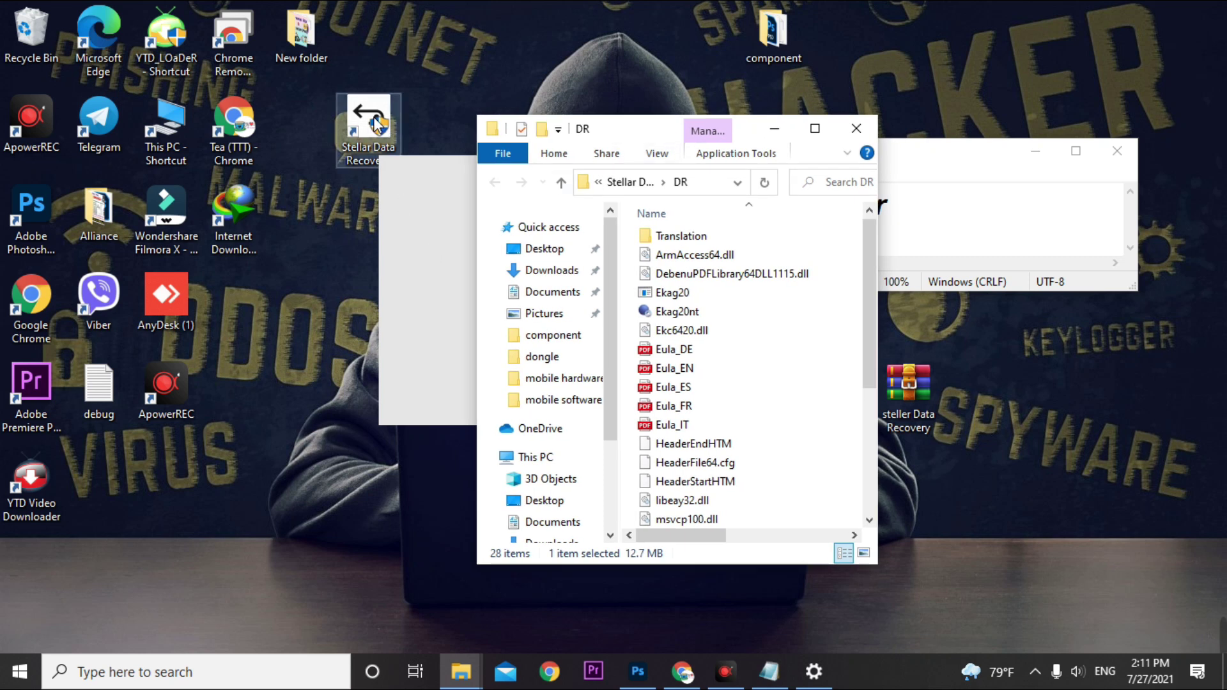
# - Clear All Data, select only Photos for recovery, and continue to the Recover From screen
pyautogui.moveTo(378, 125); pyautogui.dragTo(310, 124)
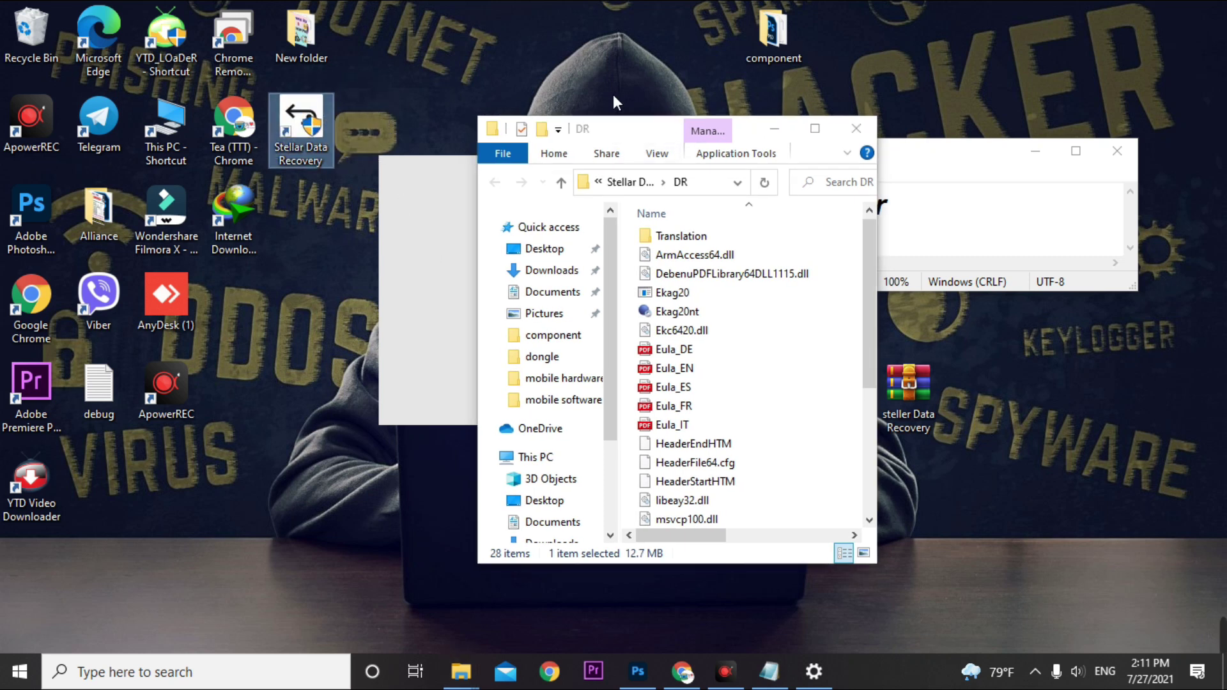
pyautogui.click(777, 133)
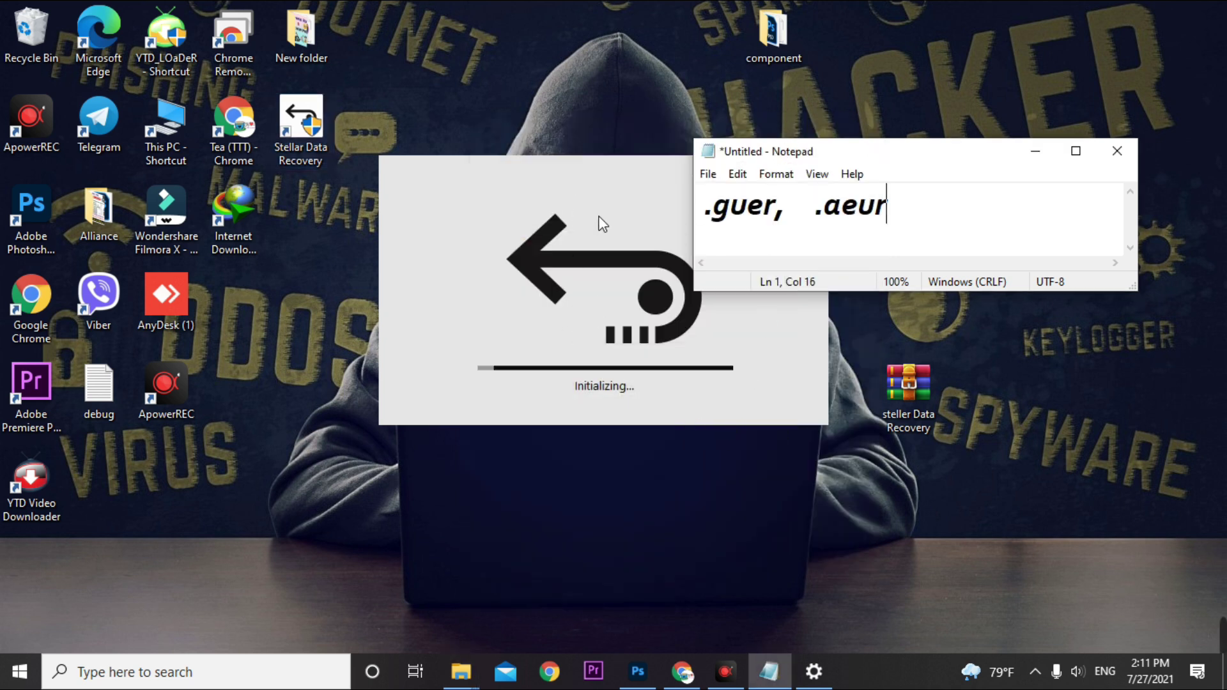
pyautogui.click(1036, 152)
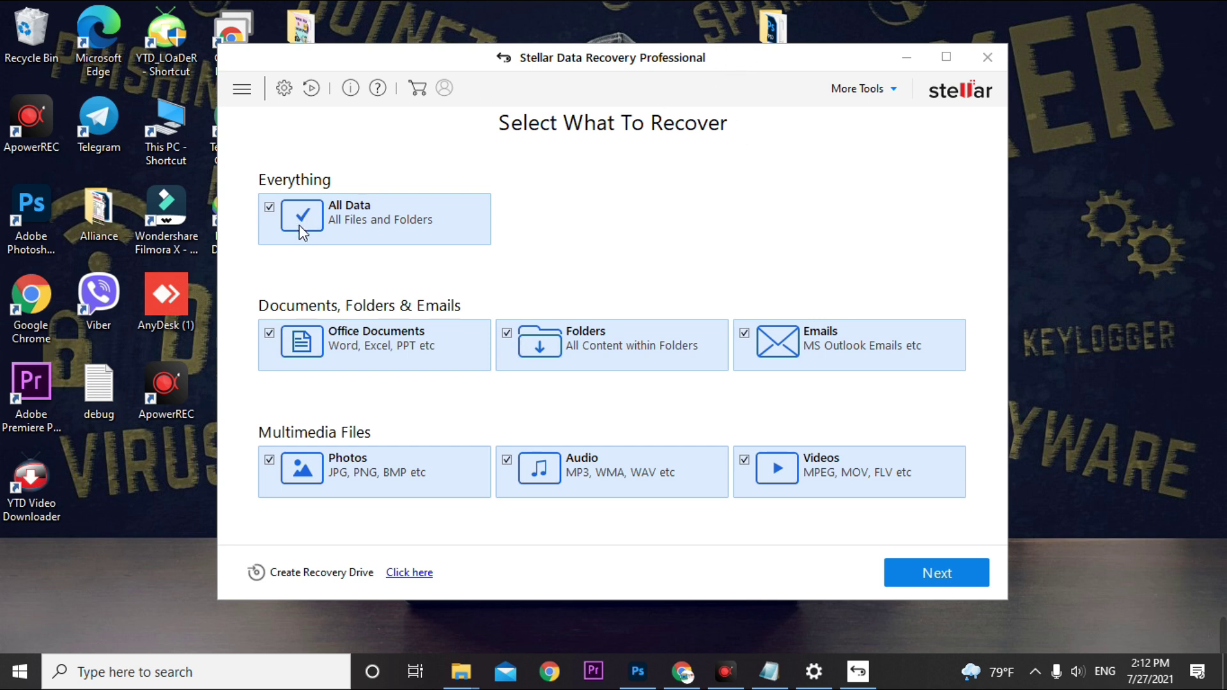
pyautogui.click(269, 207)
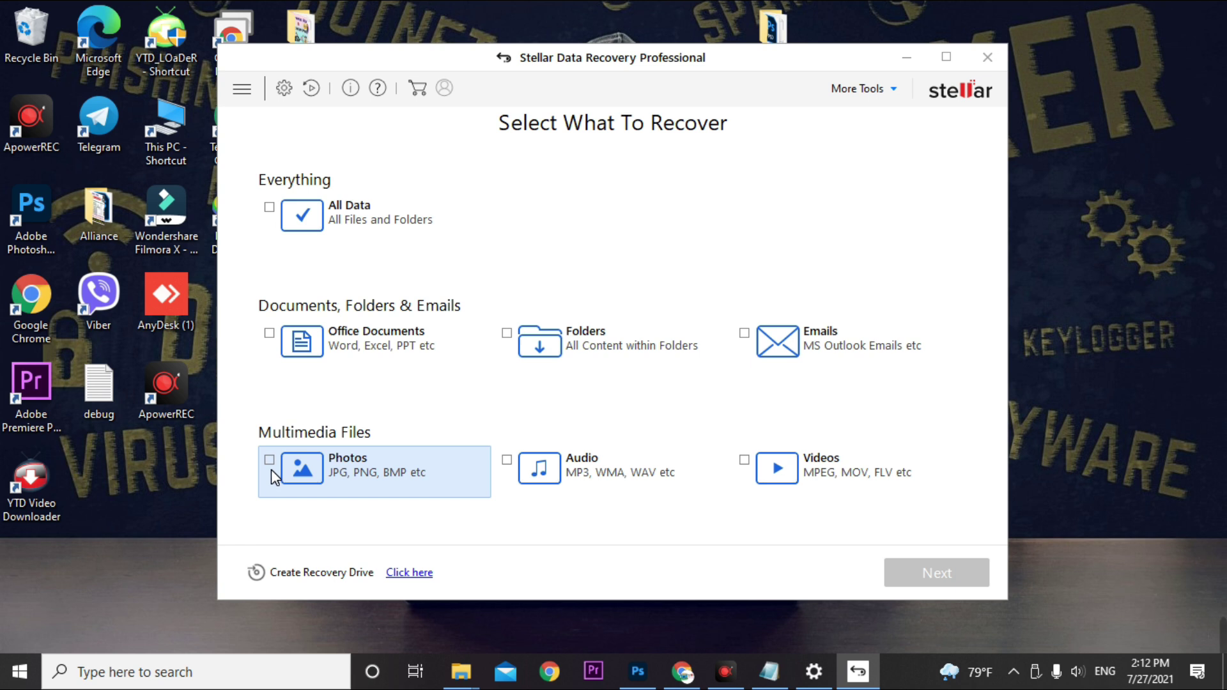
pyautogui.click(273, 466)
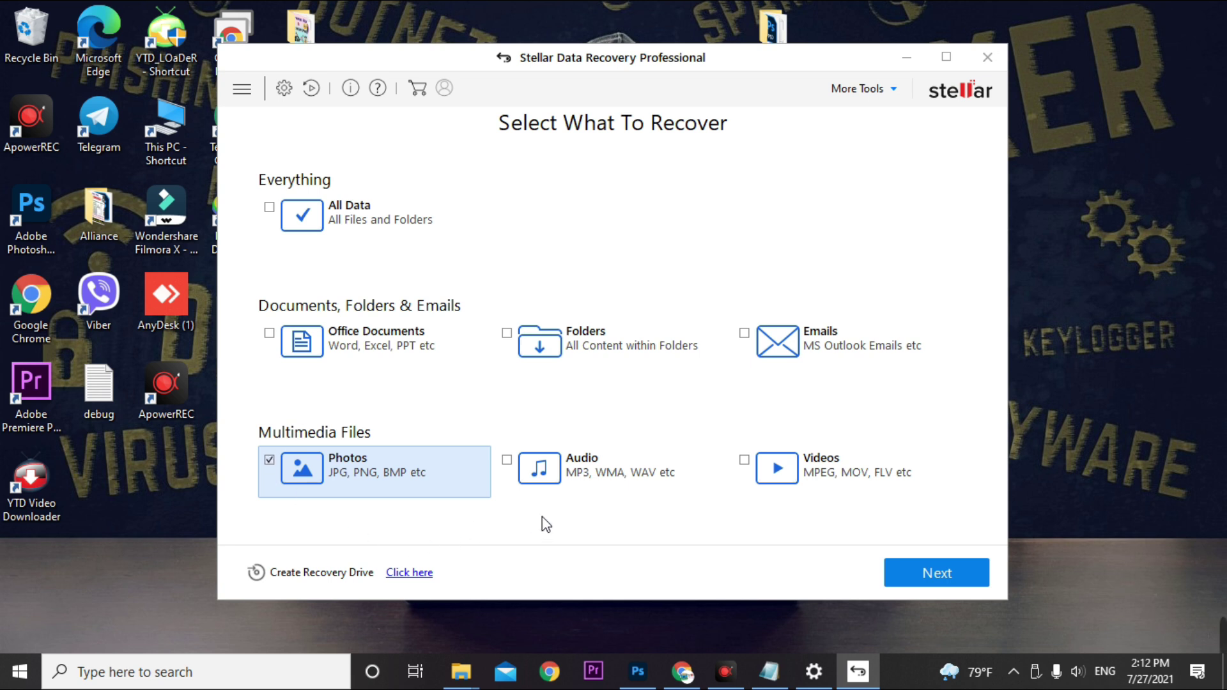
pyautogui.click(920, 575)
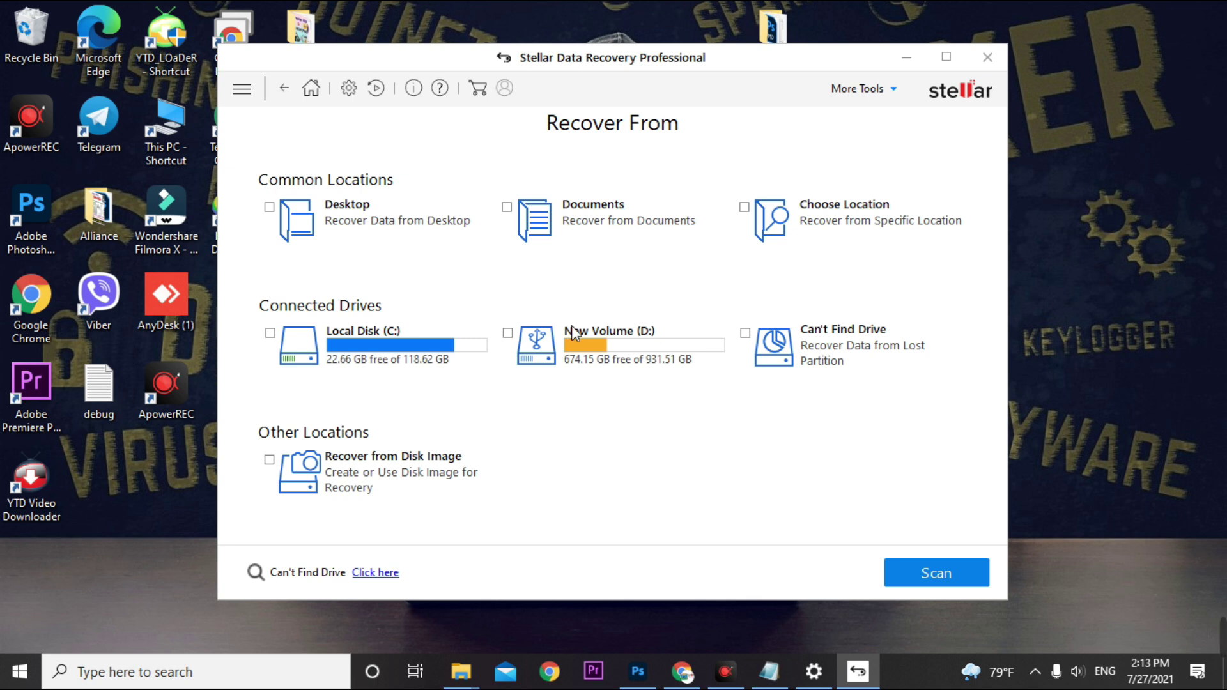
# - Run a deep scan of New Volume (D:)
pyautogui.click(509, 333)
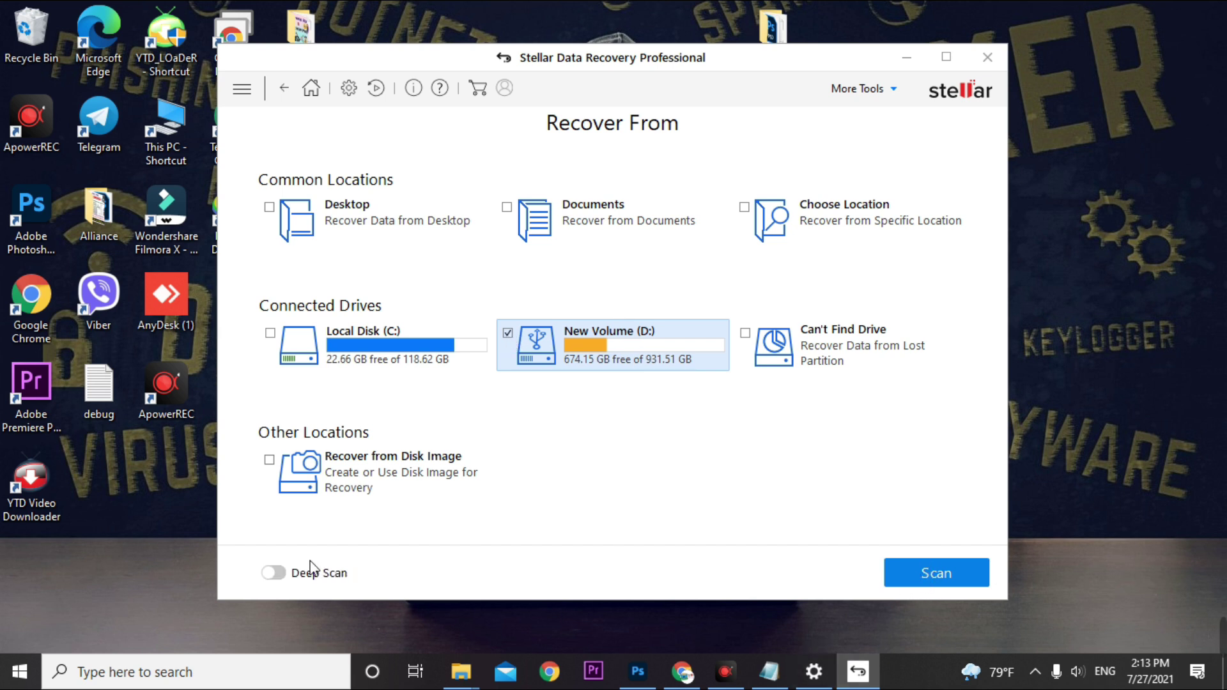
pyautogui.click(276, 573)
pyautogui.click(928, 573)
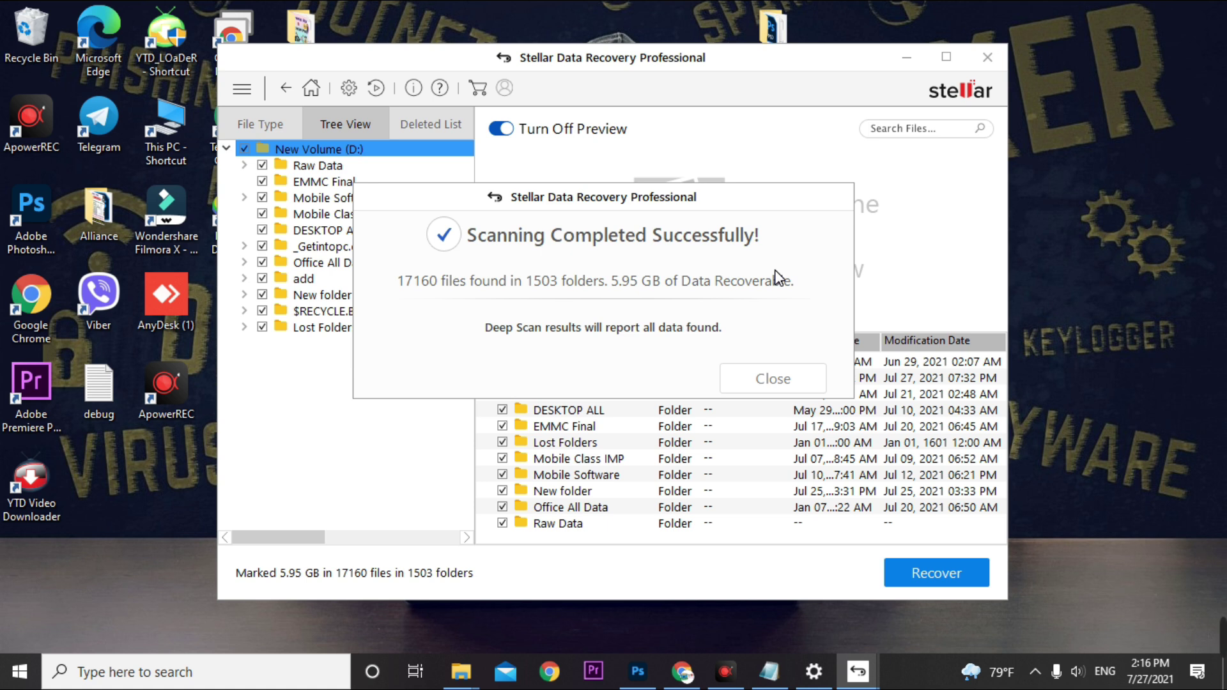
# - Dismiss the scan-complete message and collapse the fully marked New Volume (D:) tree
pyautogui.moveTo(637, 209)
pyautogui.mouseDown()
pyautogui.moveTo(638, 163)
pyautogui.moveTo(635, 225)
pyautogui.moveTo(646, 136)
pyautogui.moveTo(645, 187)
pyautogui.mouseUp()
pyautogui.click(770, 356)
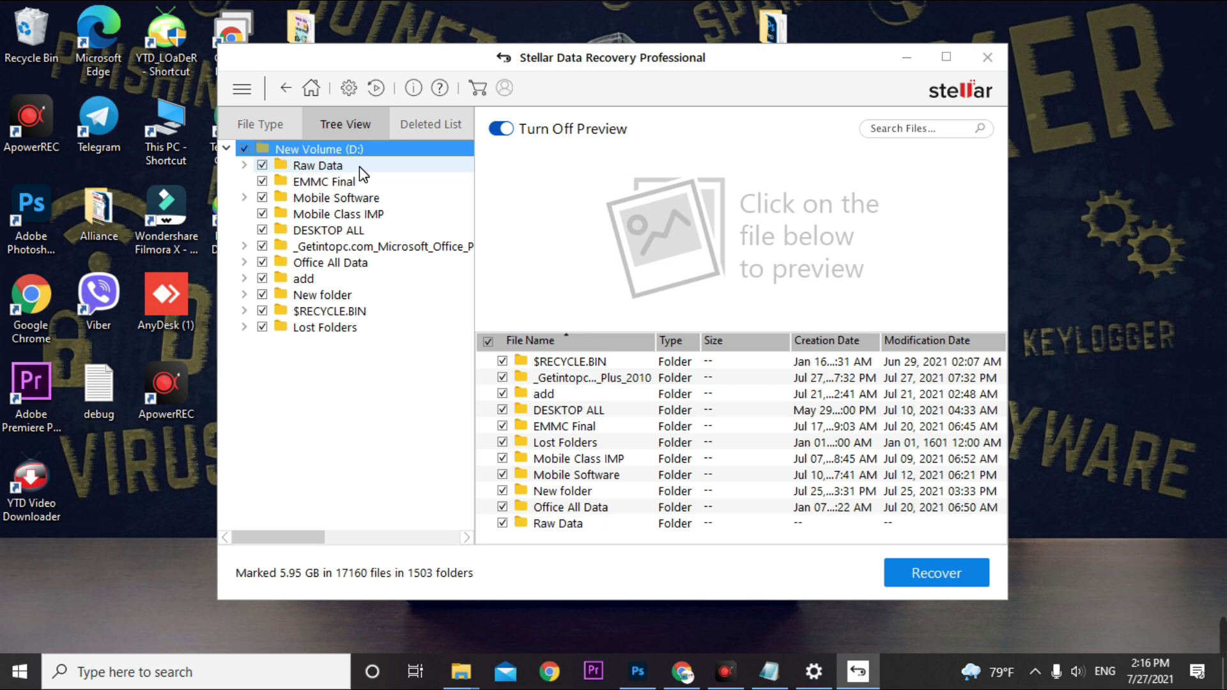
pyautogui.press('Left')
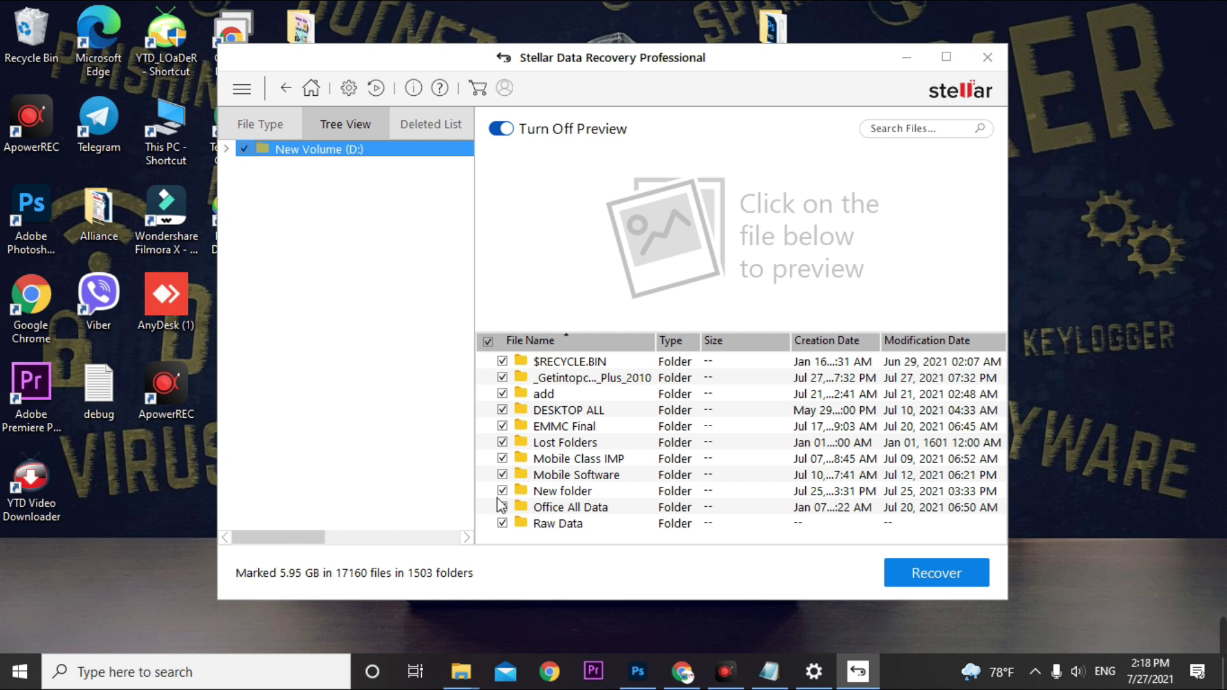
# - Try saving the marked files to Local Disk (D:) as the recovery destination
pyautogui.click(937, 570)
pyautogui.click(775, 283)
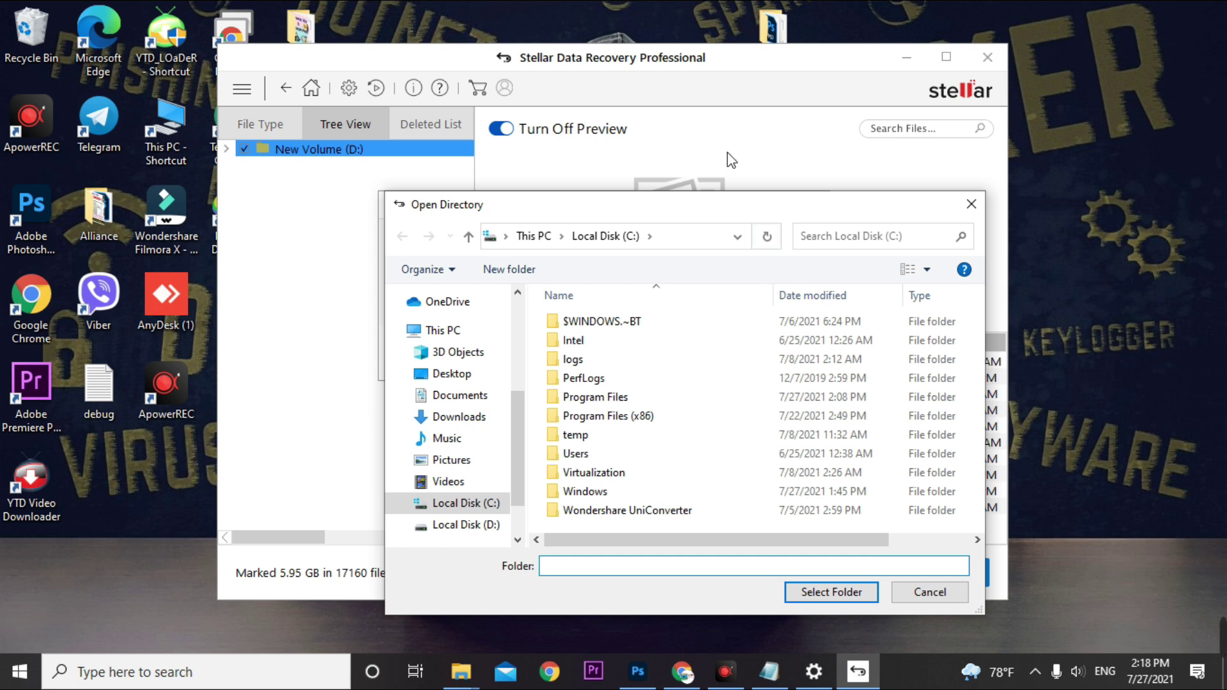
pyautogui.moveTo(679, 206); pyautogui.dragTo(597, 84)
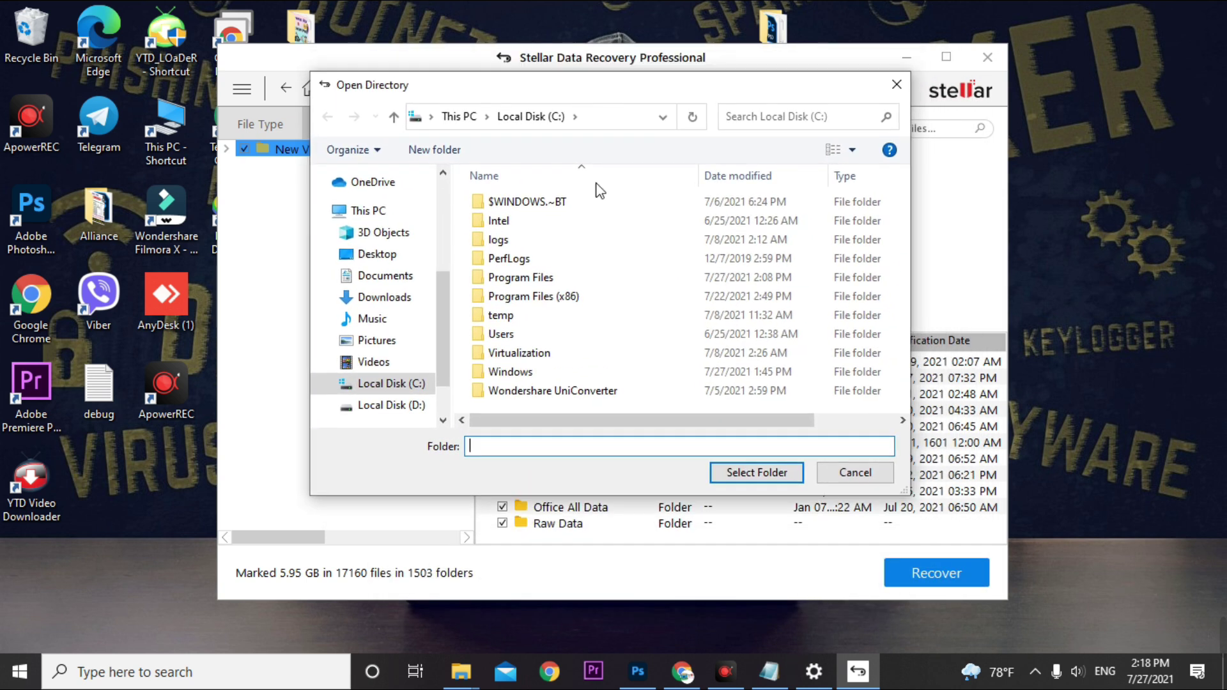
pyautogui.click(390, 406)
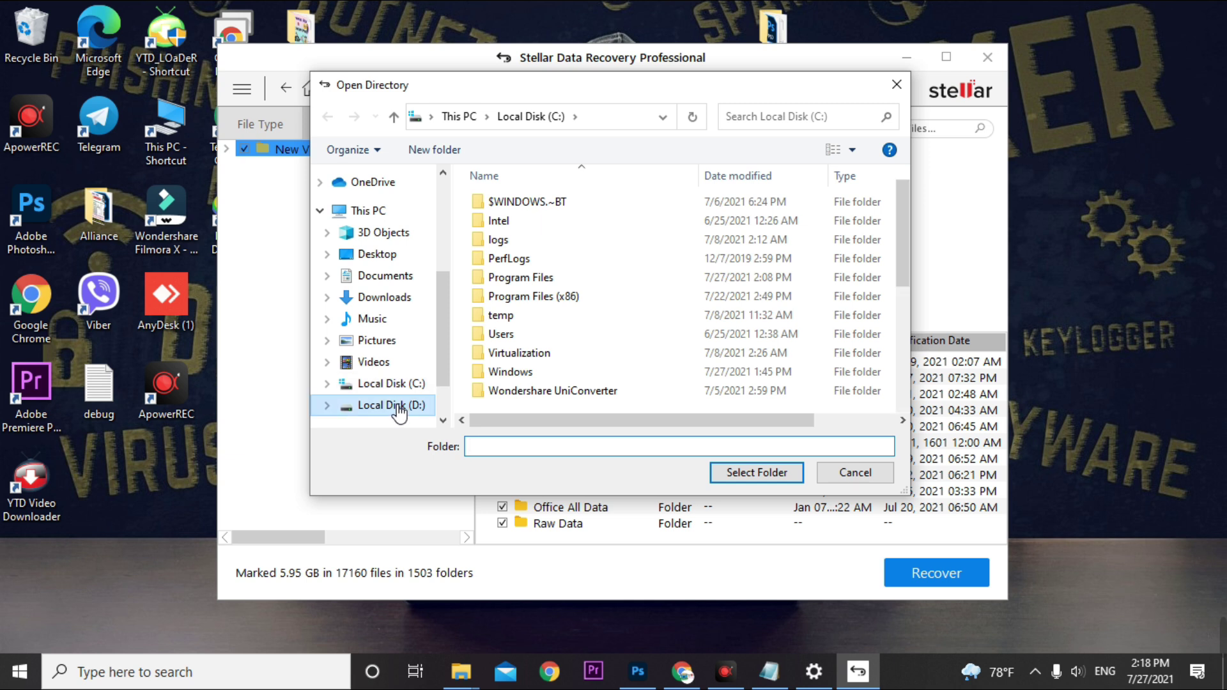
pyautogui.click(792, 474)
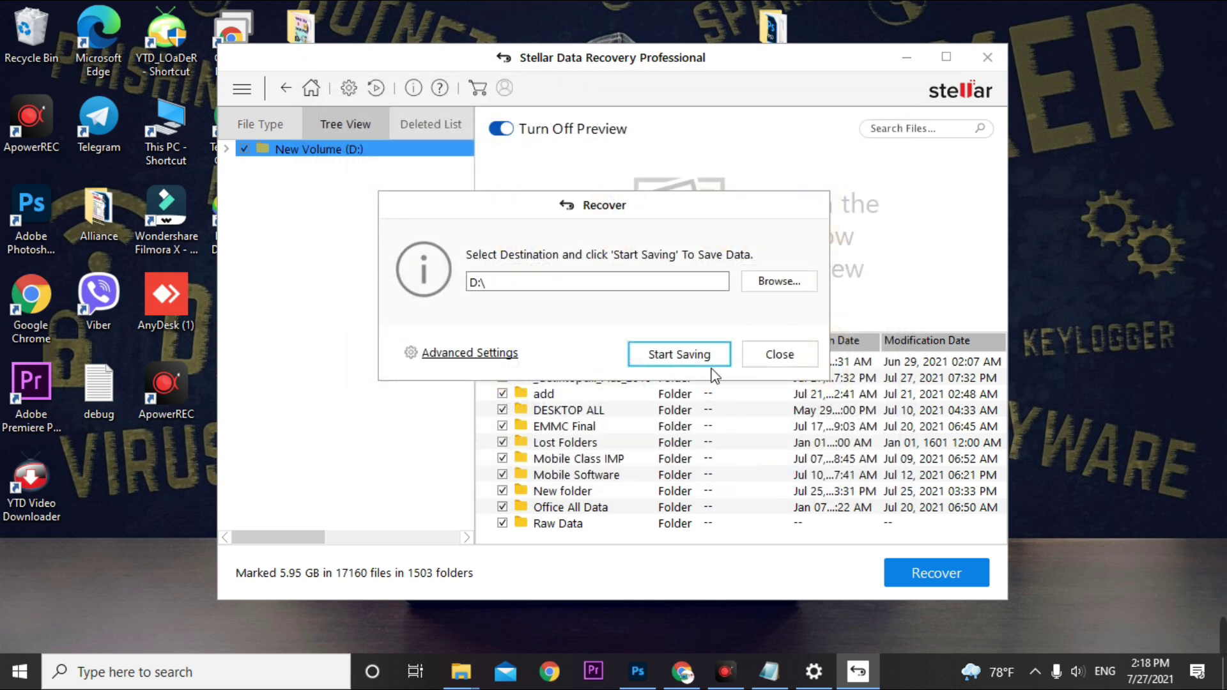
pyautogui.click(694, 355)
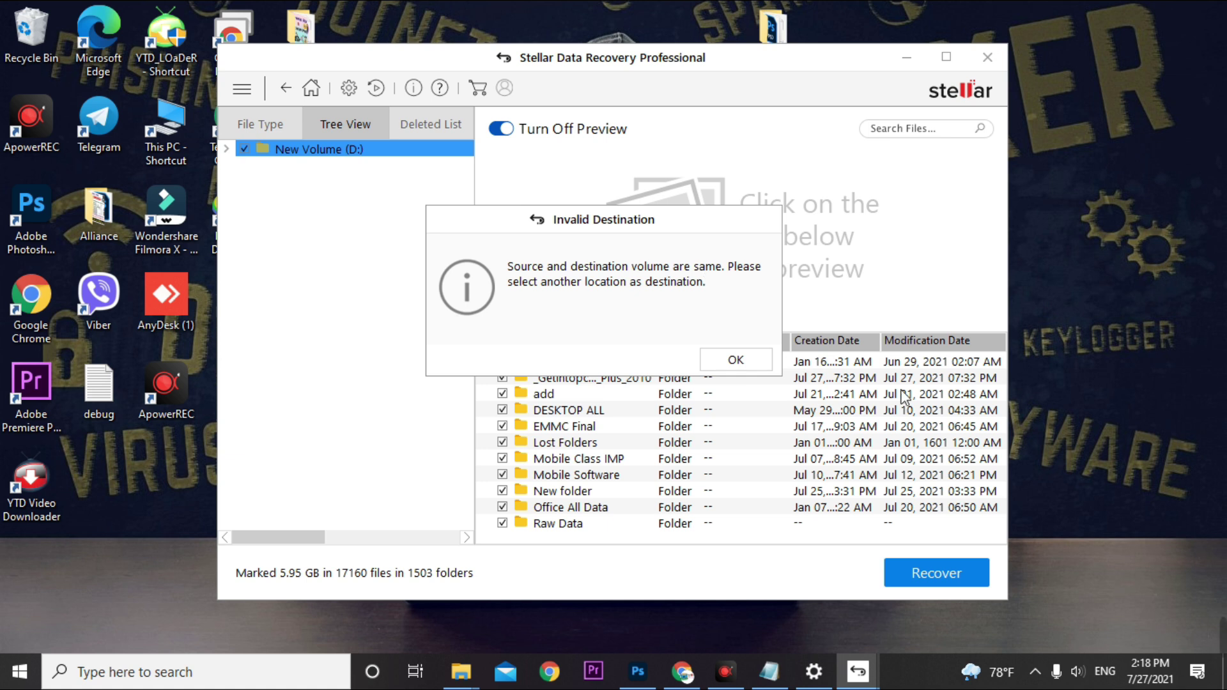
# - Dismiss the Invalid Destination warning and save recovered files to Desktop's steller Data Recovery folder
pyautogui.click(716, 361)
pyautogui.click(935, 580)
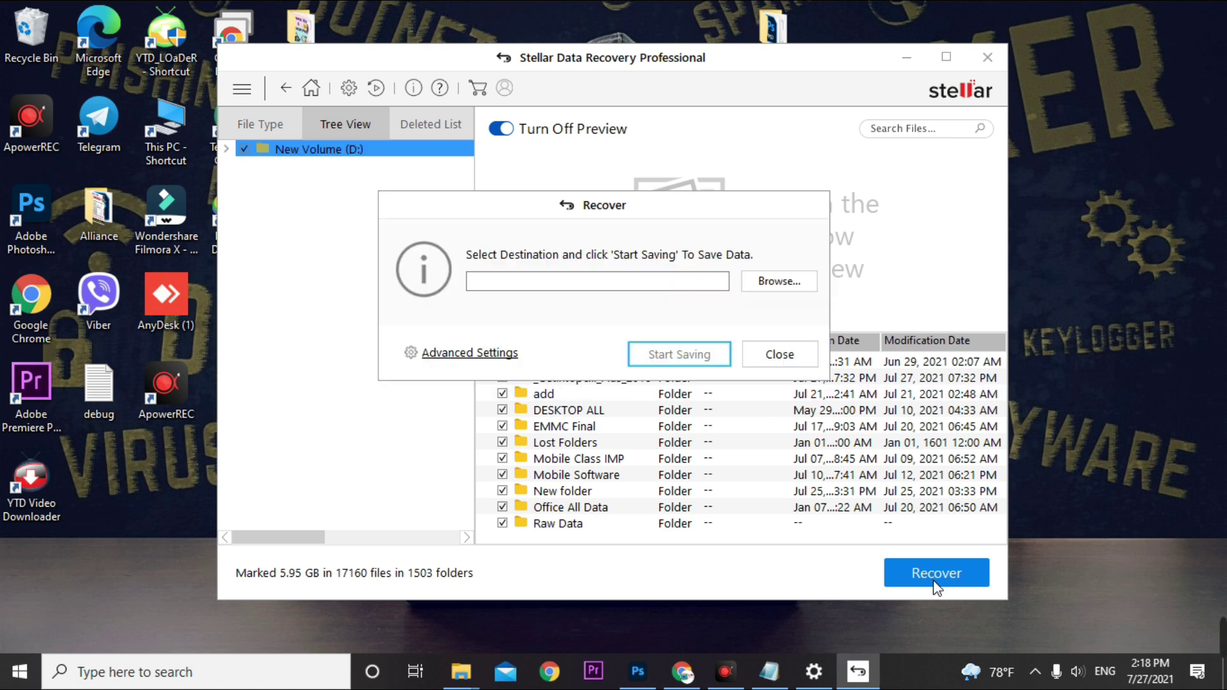
pyautogui.click(779, 282)
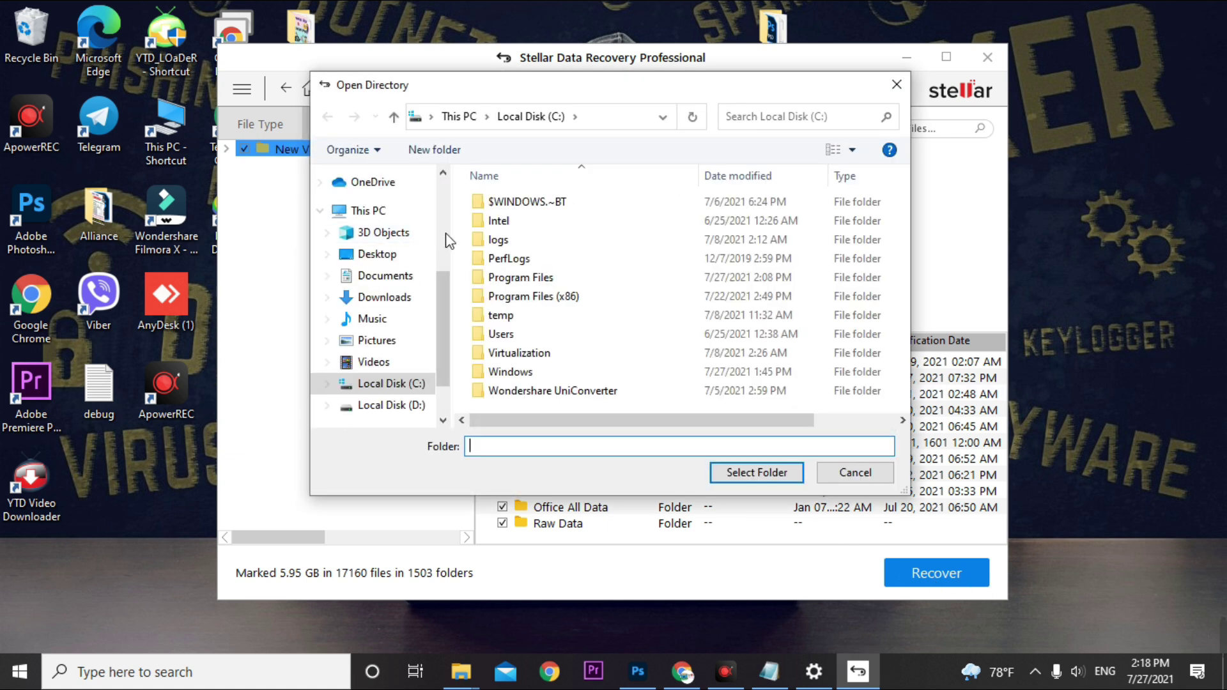
pyautogui.scroll(-1, 397, 241)
pyautogui.click(396, 228)
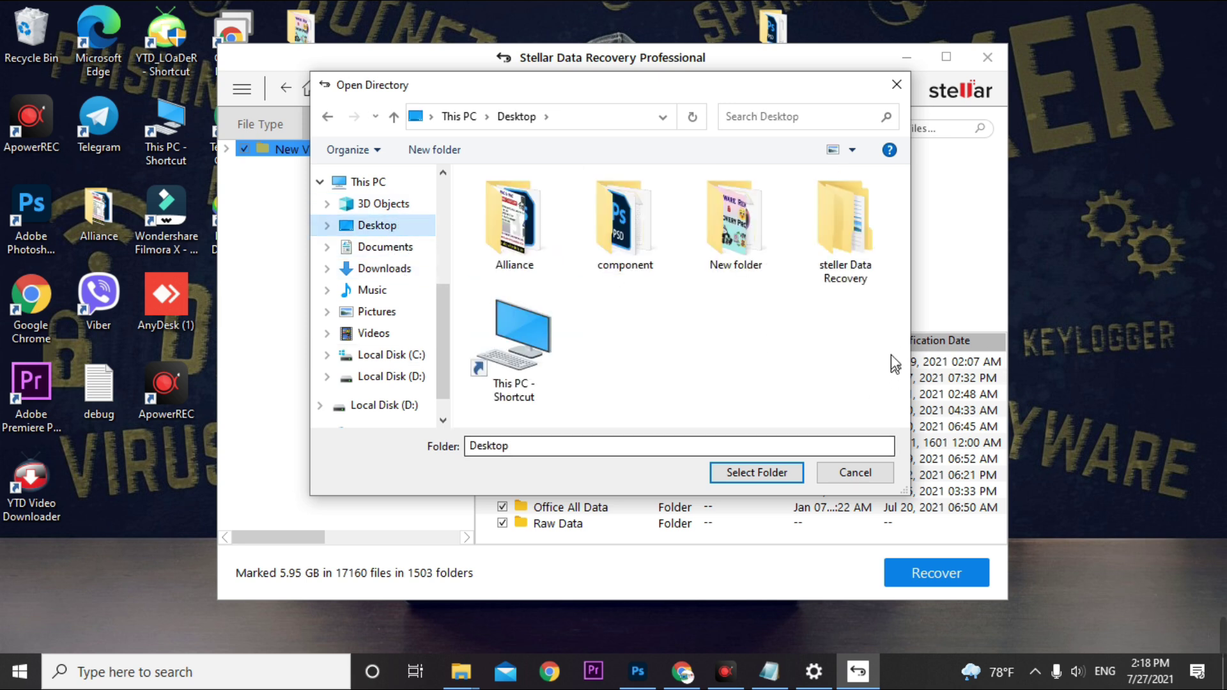
pyautogui.click(852, 247)
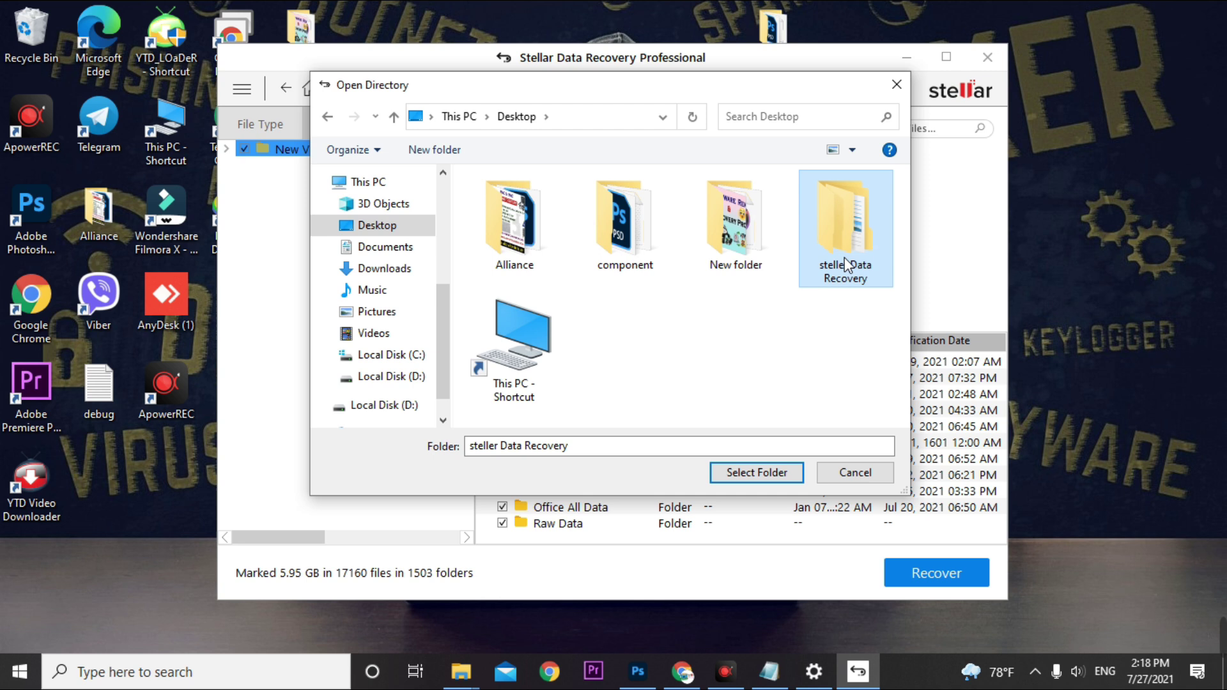
pyautogui.click(775, 471)
pyautogui.click(711, 360)
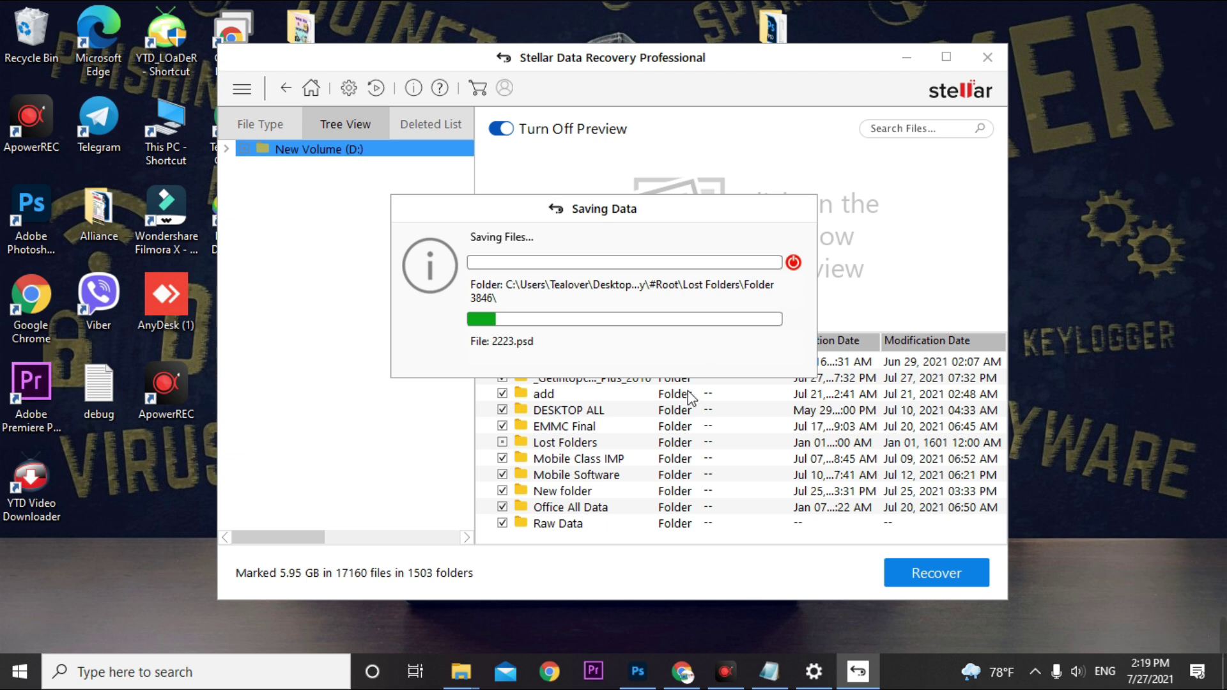
# - In Chrome, close the WinRAR download tab and move to the Google Drive tab
pyautogui.click(680, 668)
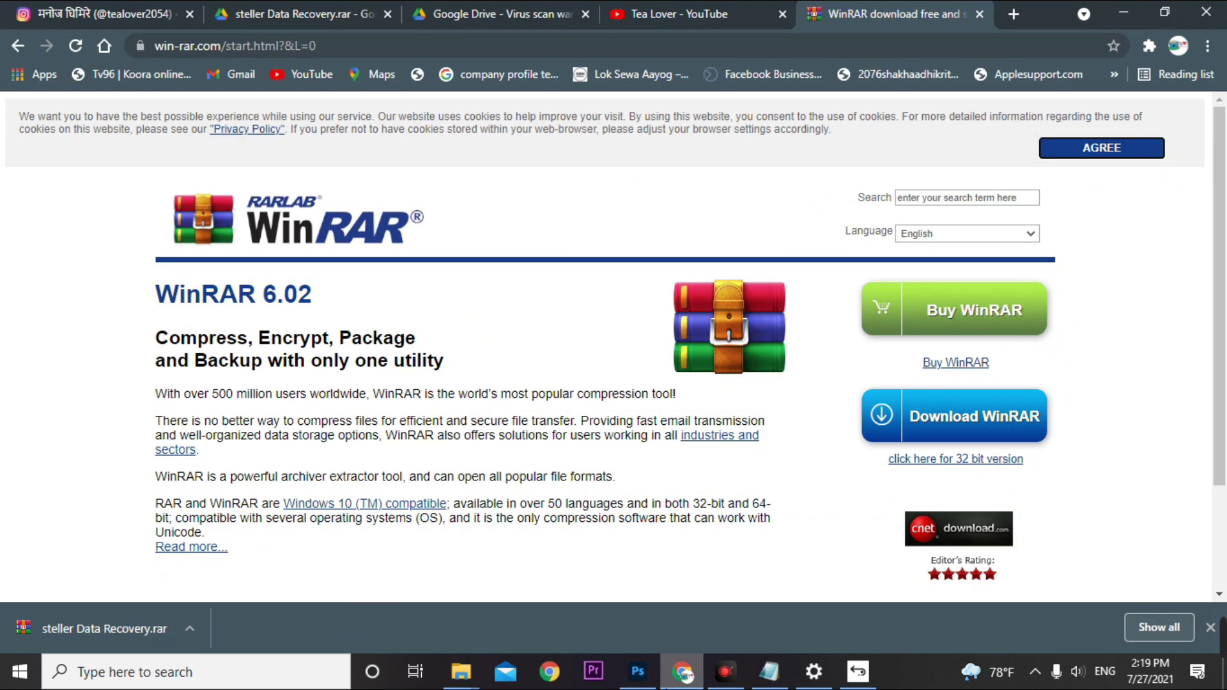
pyautogui.click(979, 14)
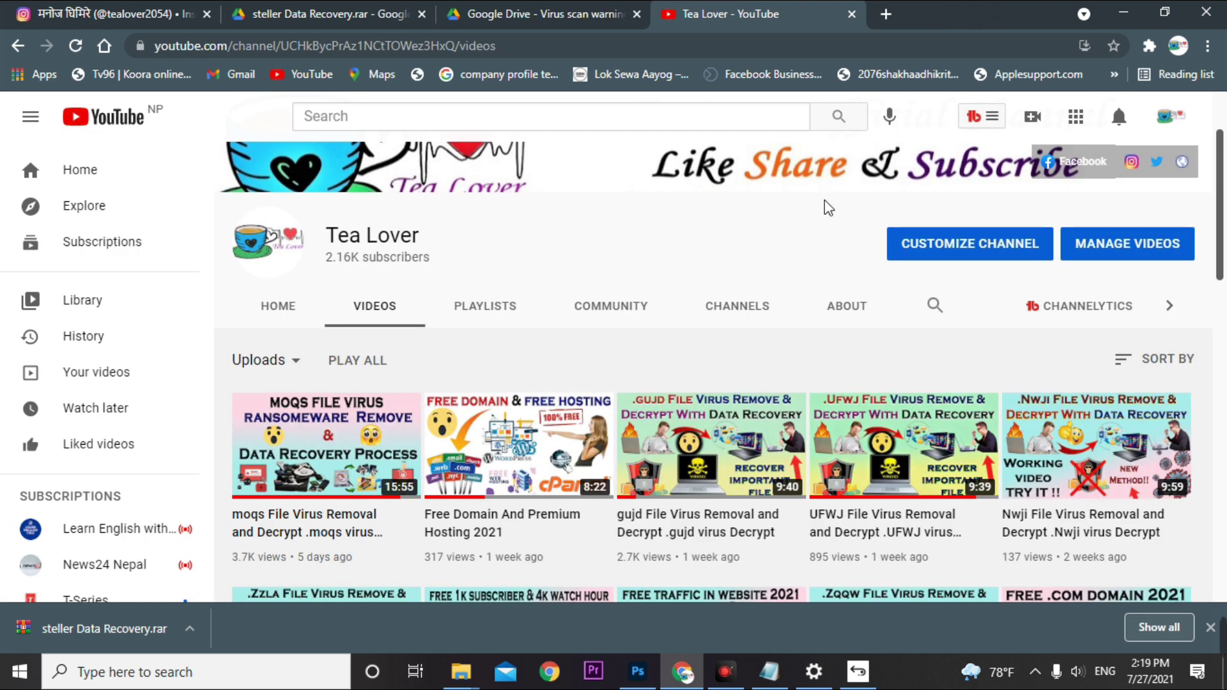
pyautogui.click(127, 18)
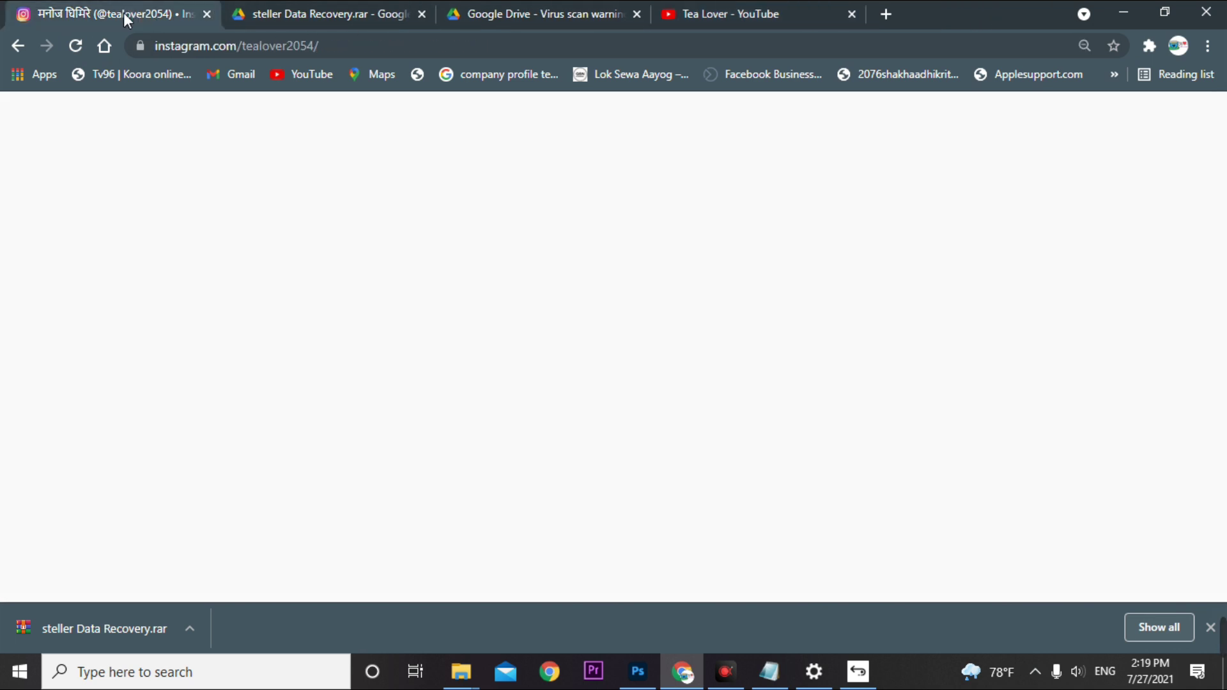
pyautogui.click(341, 10)
# - Load the Tea Lover website from 'gh', then view the Drive virus-scan warning tab
pyautogui.click(354, 47)
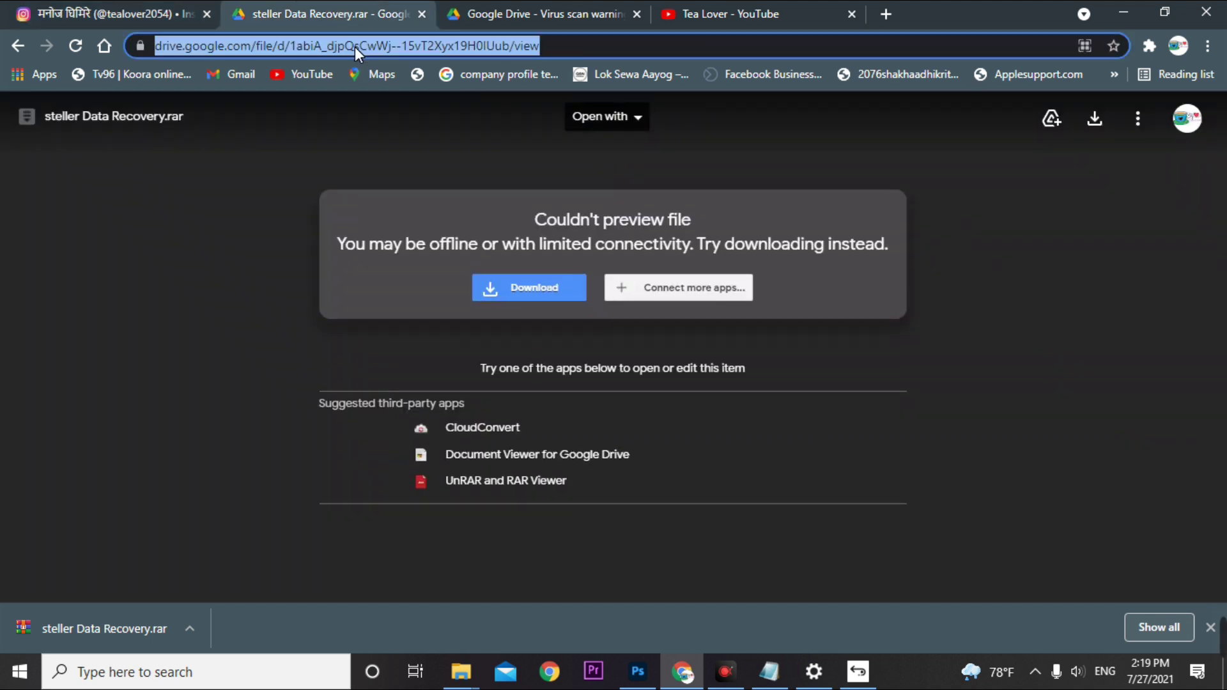
pyautogui.write('gh')
pyautogui.press('Return')
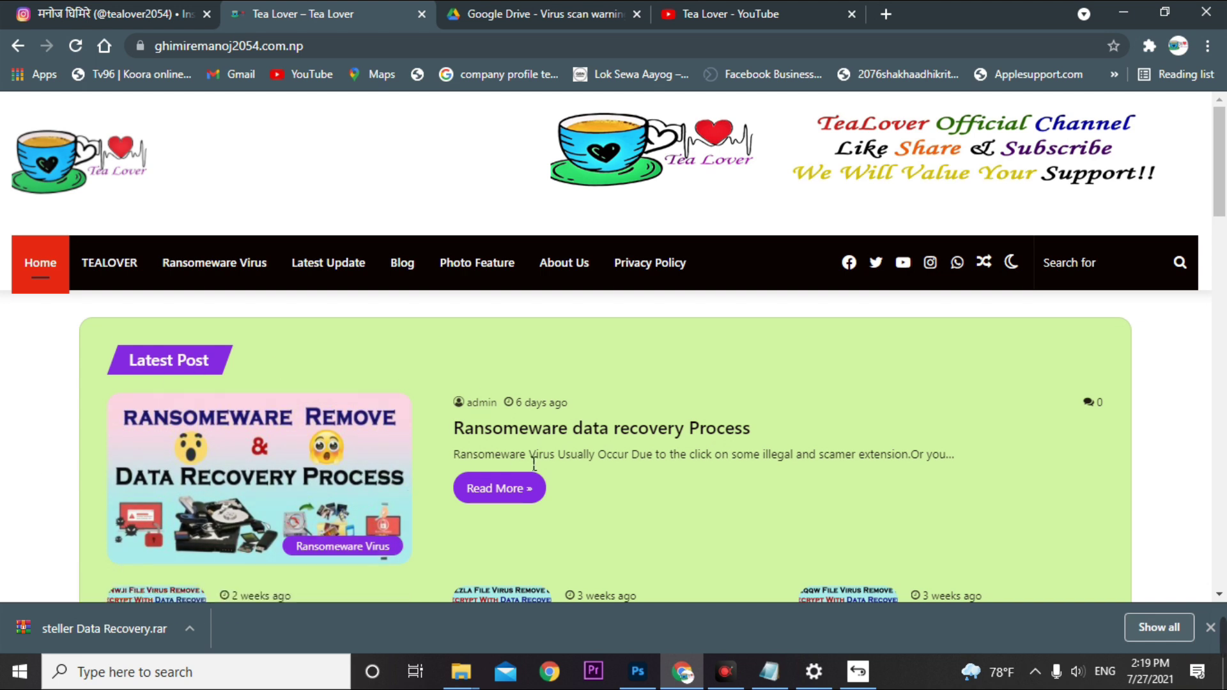
pyautogui.click(516, 18)
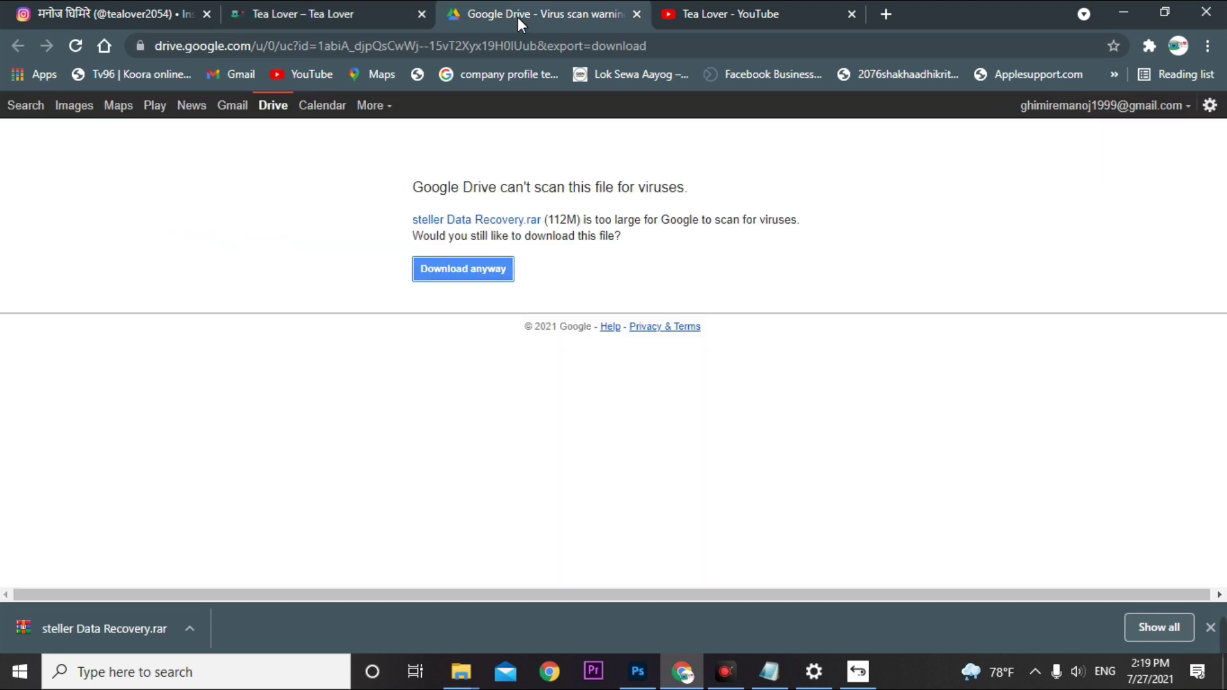